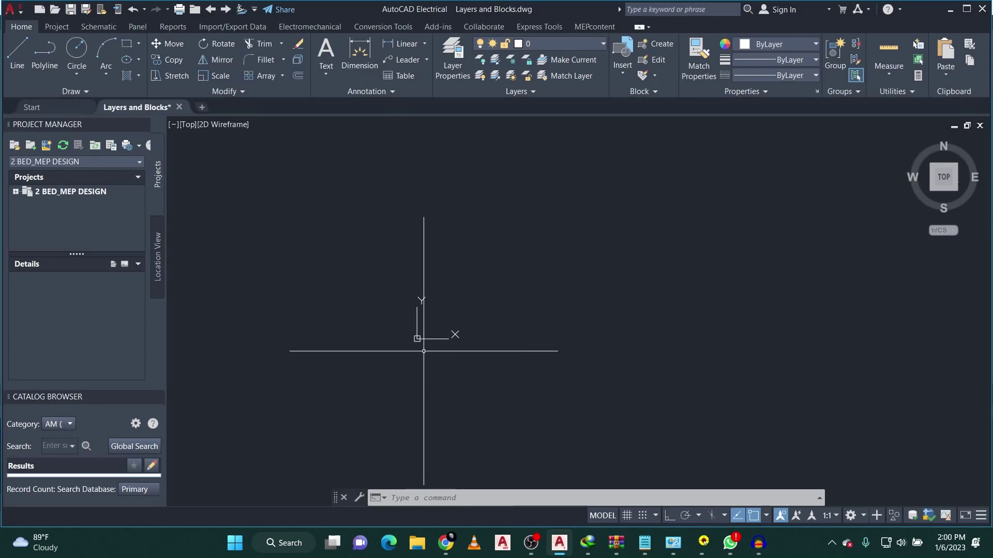
scroll(419, 336, up, 2)
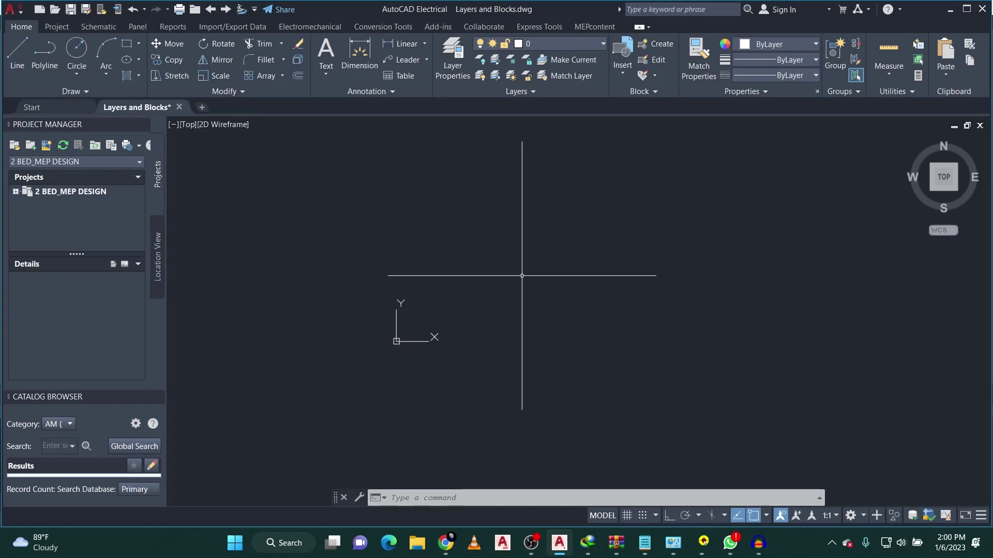
scroll(520, 274, down, 2)
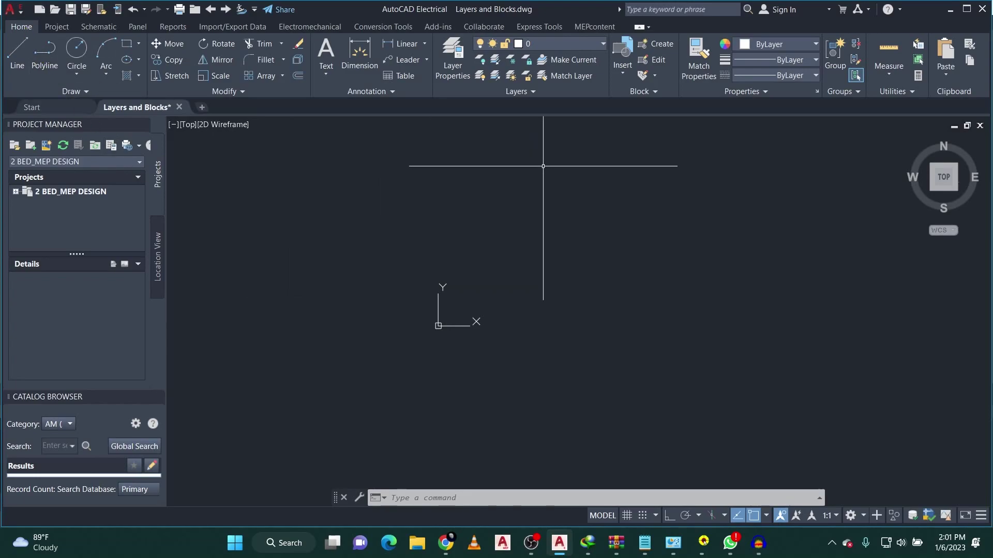
Step: Create a new layer named E-LIGHTING FIXTURE in the Layer Properties Manager
click(457, 80)
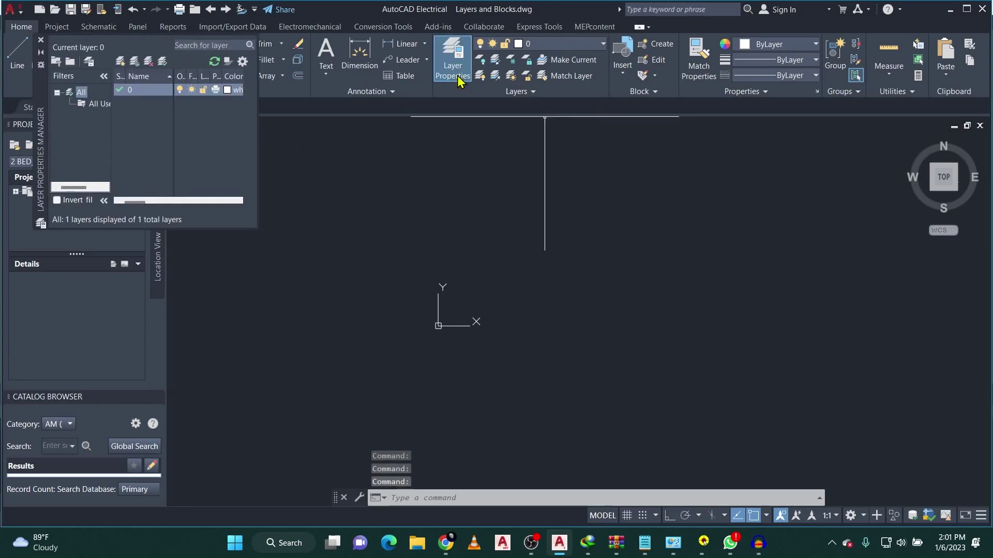
click(120, 62)
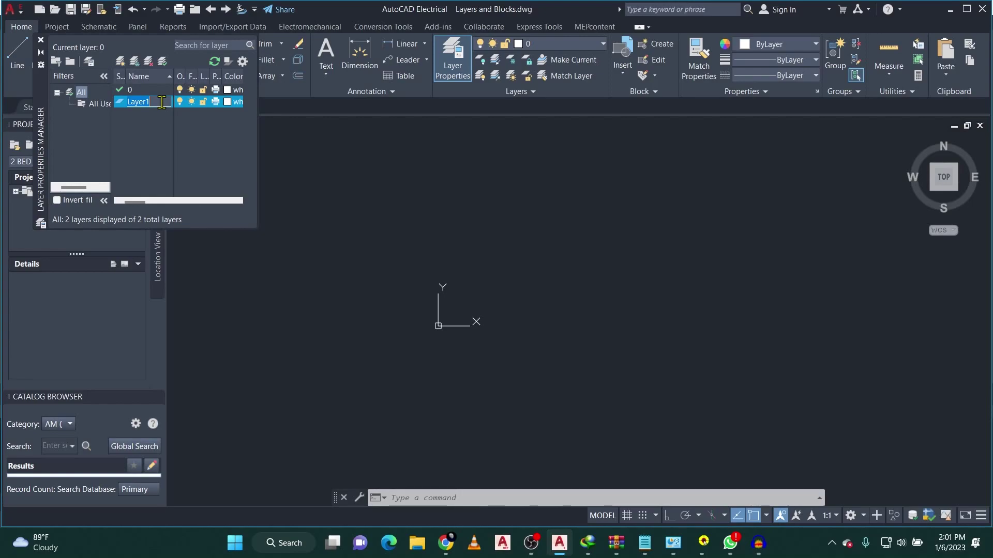
text(E-)
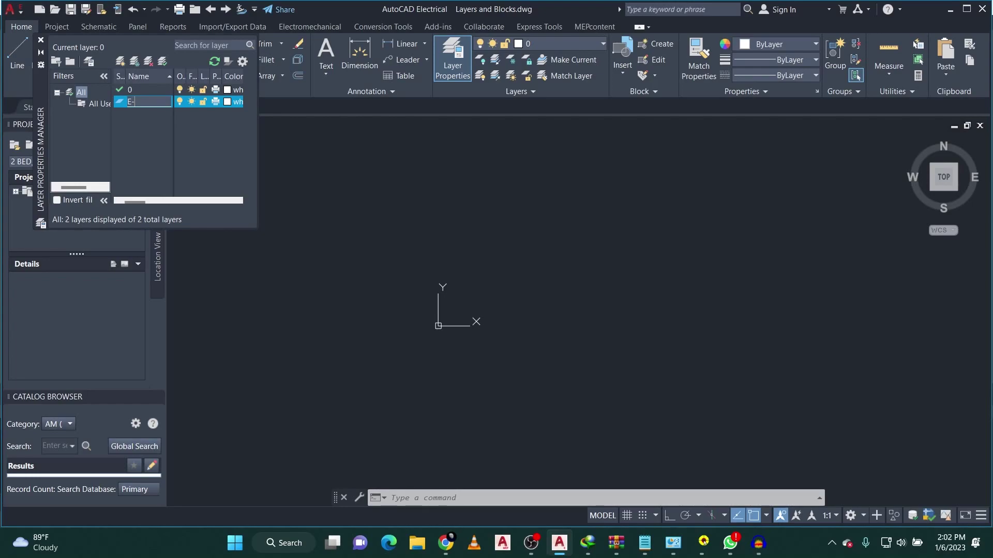
text(LI)
text(GHTING)
text( FIXTUR)
Step: Set the E-LIGHTING FIXTURE layer's color to red and widen the layer manager to show its linetype, lineweight and transparency columns
click(228, 102)
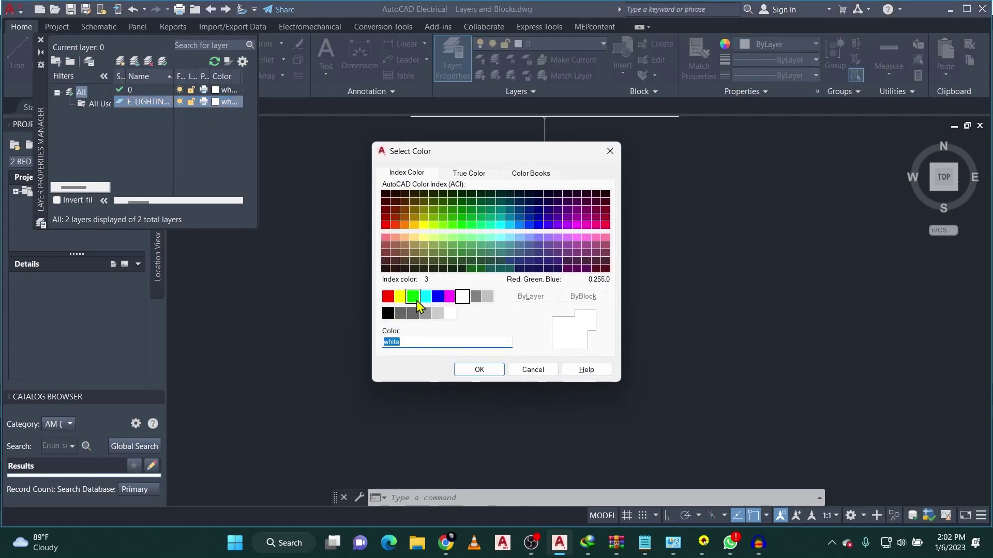
click(413, 297)
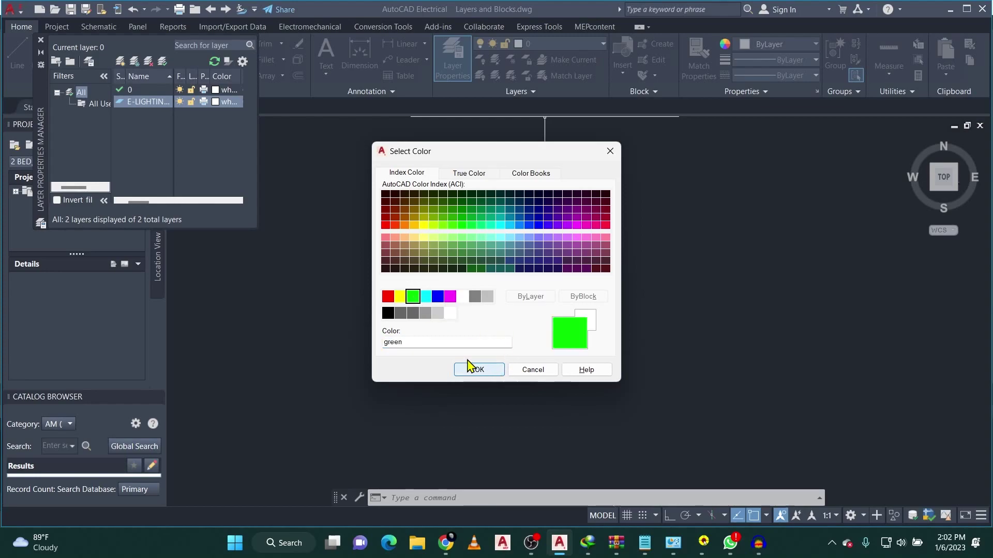
click(388, 296)
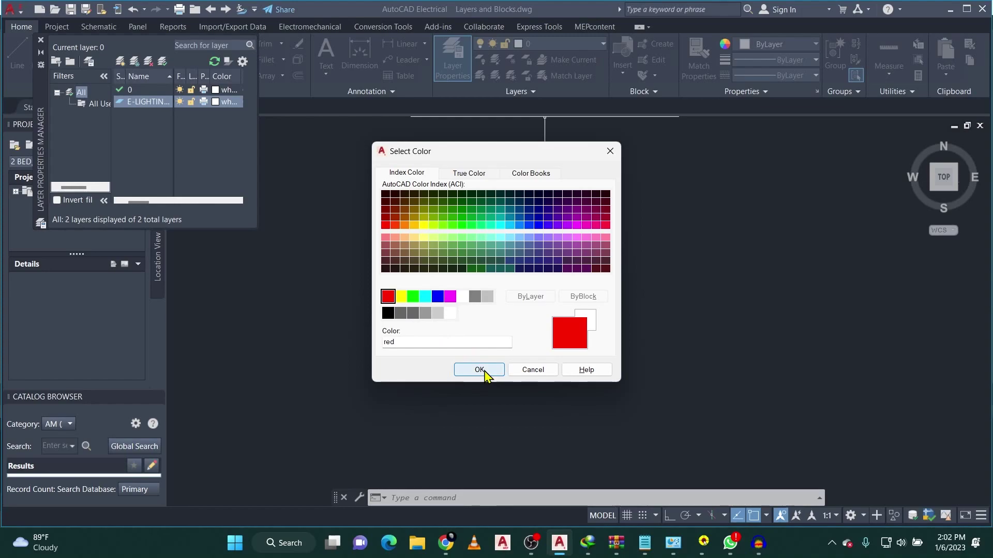
click(481, 376)
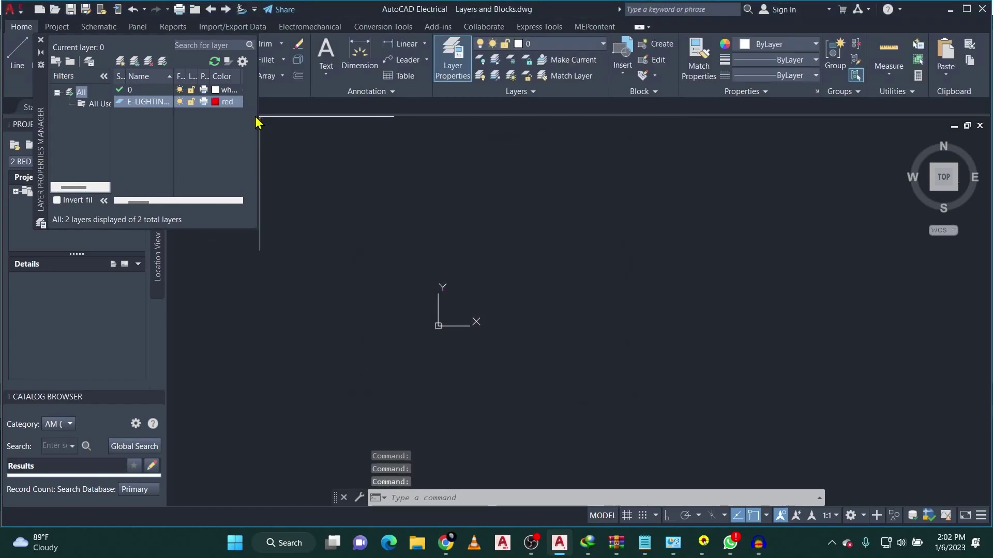
drag(257, 126, 419, 176)
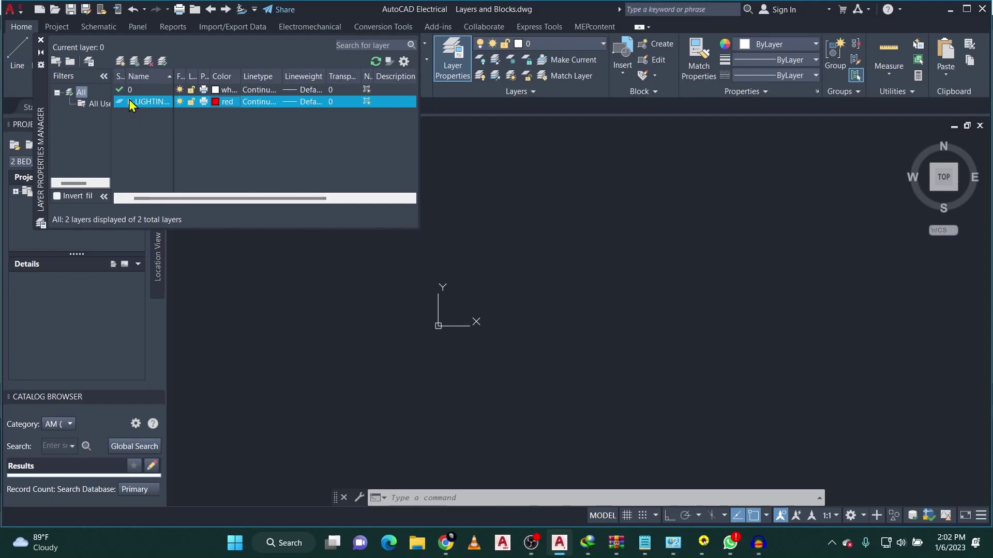
Step: Create a second red layer named E-LIGHTING WIRE and close the Layer Properties Manager
click(119, 60)
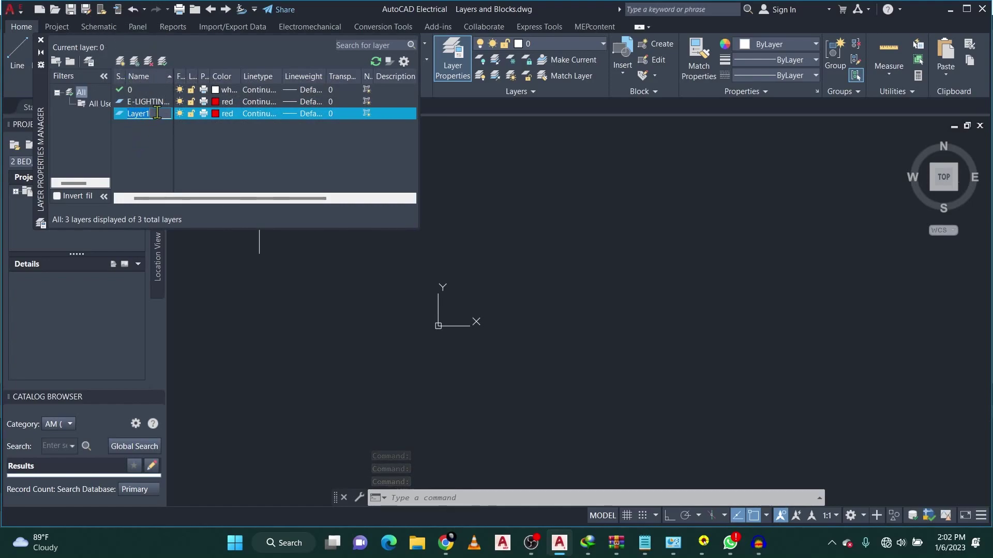
text(E-)
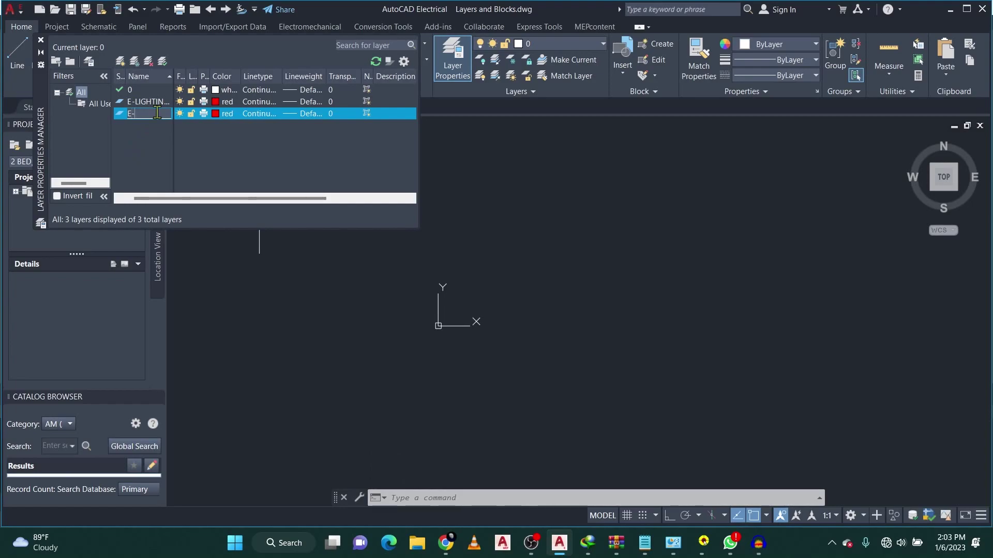
text(LIGH)
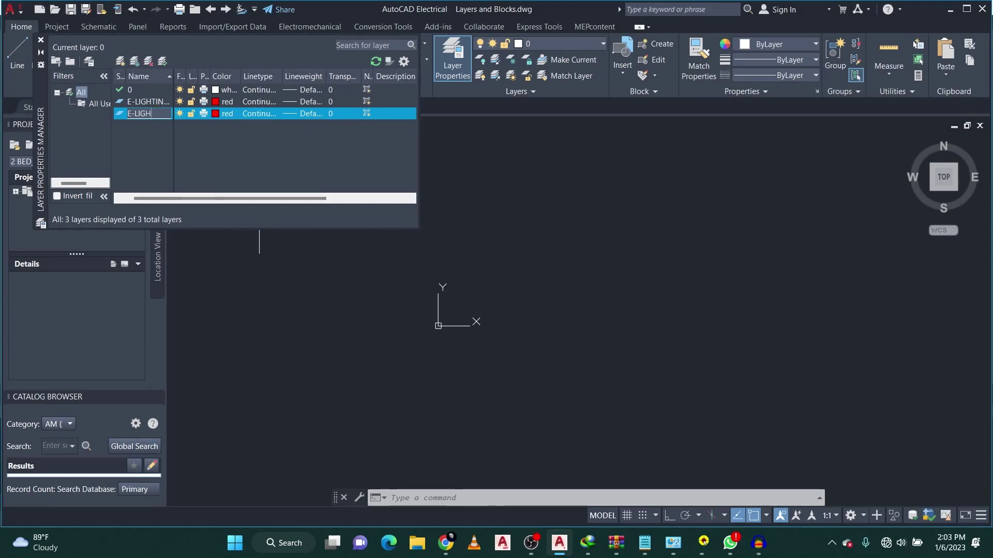
text(TING WIR)
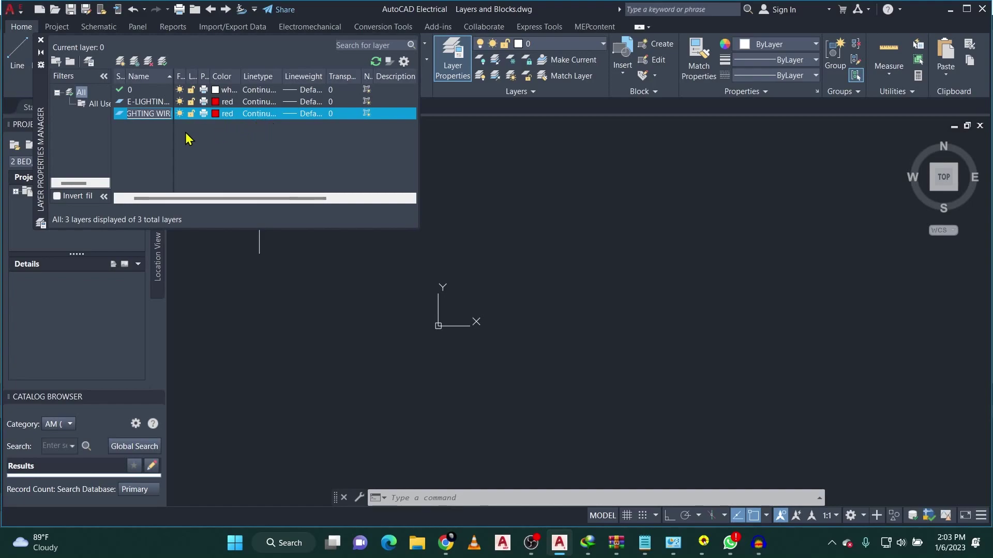
key(Return)
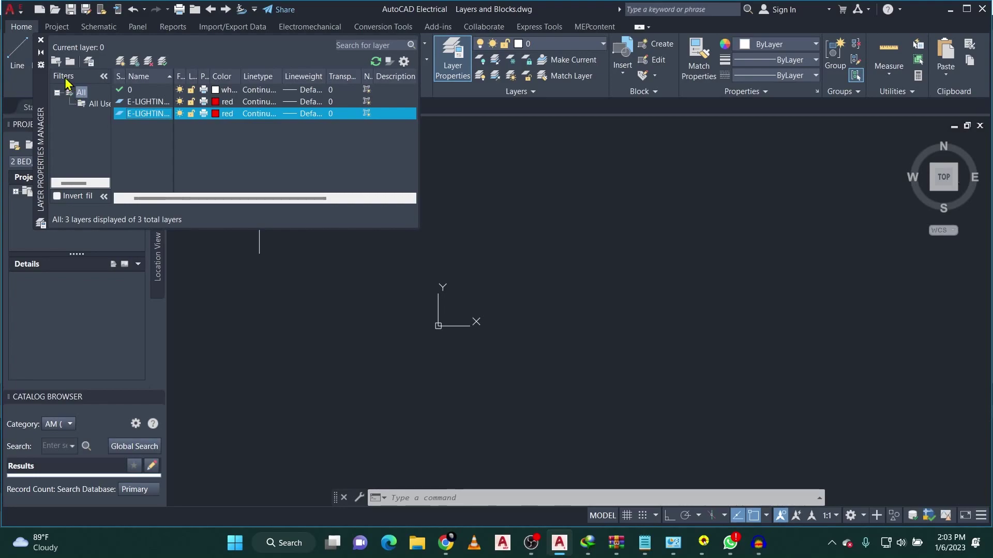
click(41, 40)
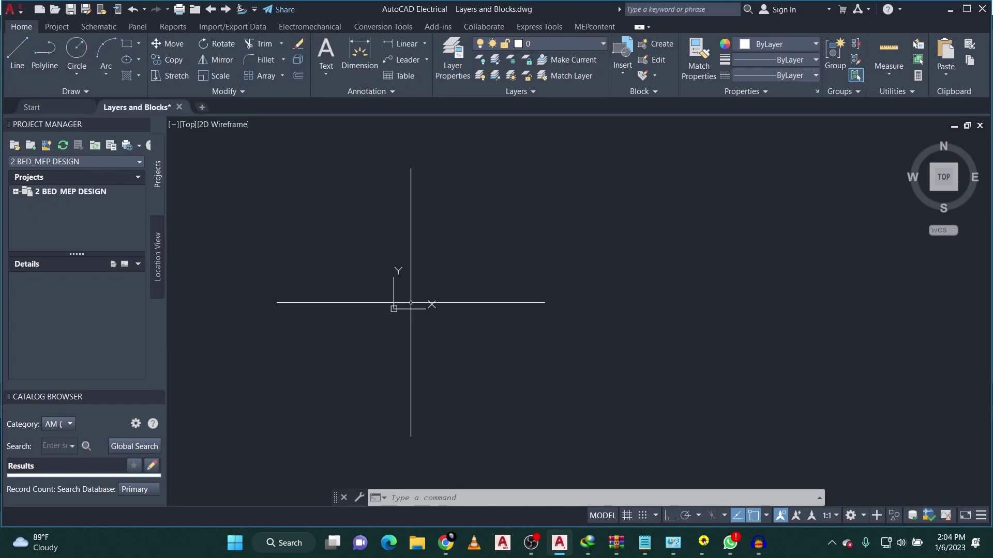
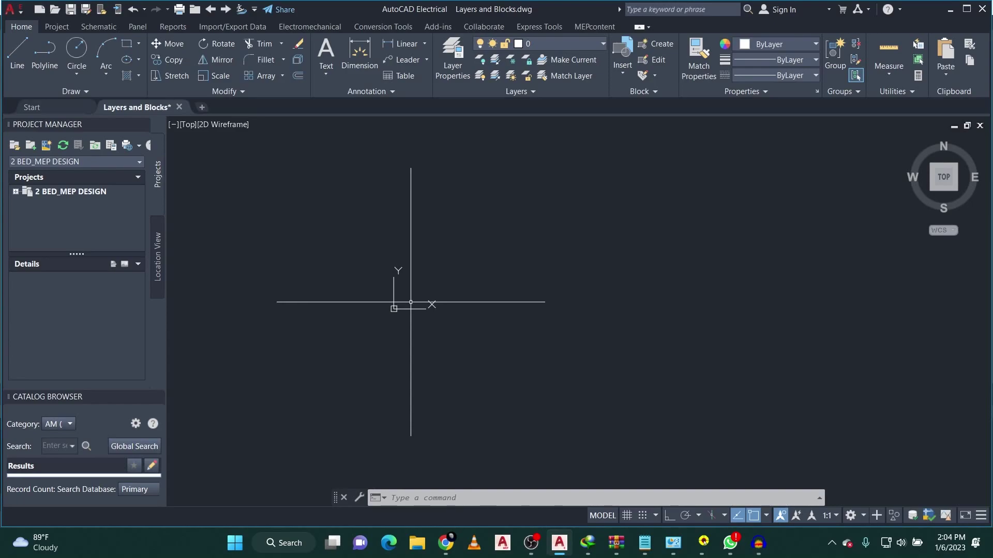
Step: Make E-LIGHTING FIXTURE the current layer
middle_drag(395, 306, 421, 310)
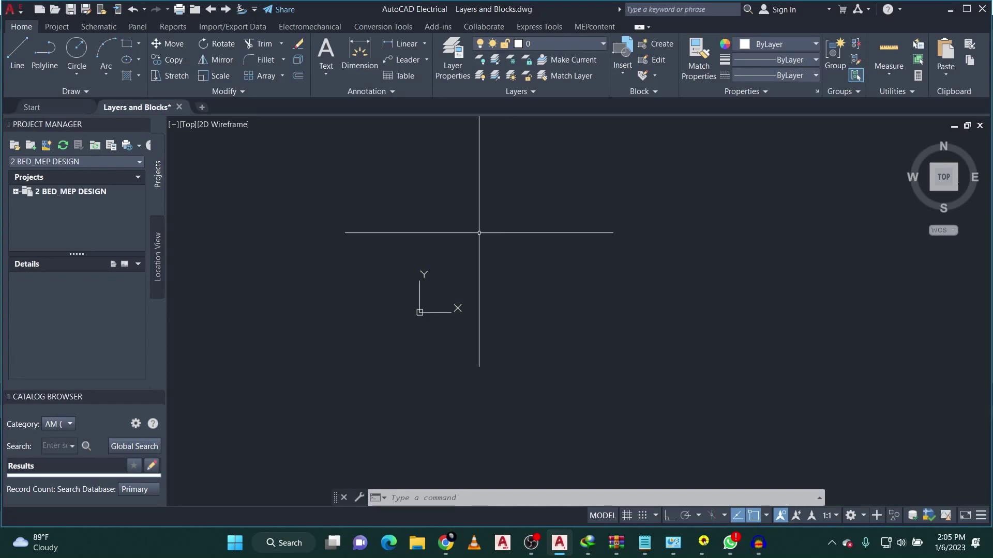
scroll(432, 304, up, 2)
scroll(433, 304, up, 2)
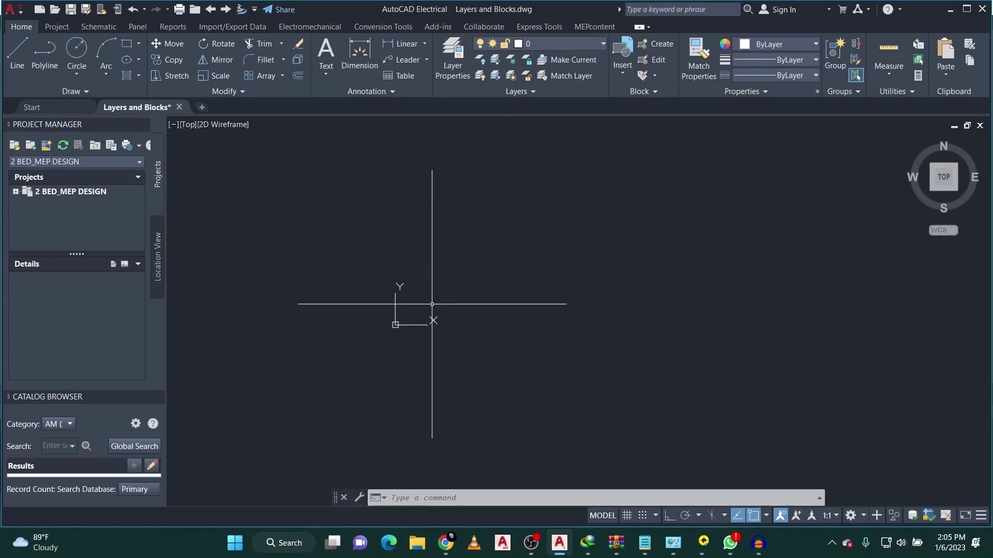
click(545, 45)
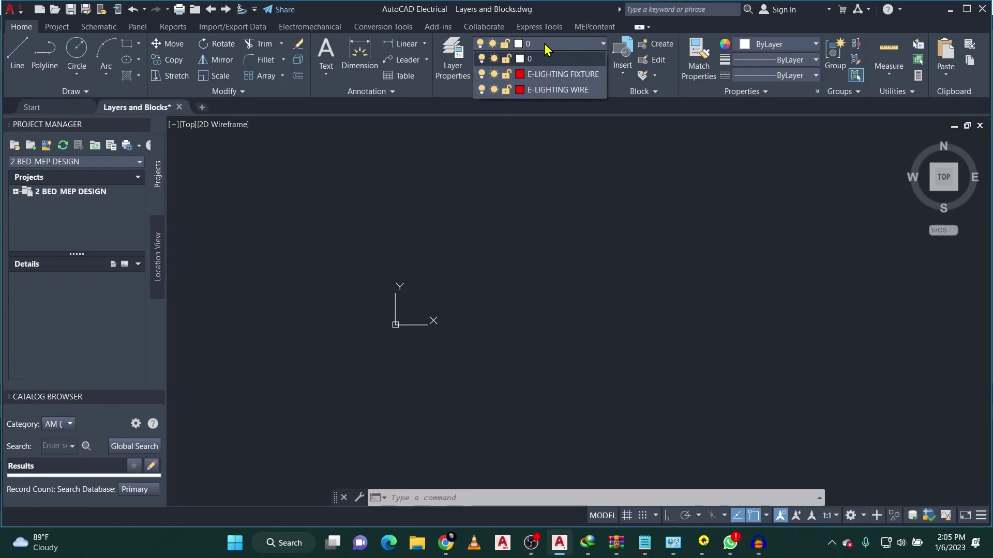
click(552, 78)
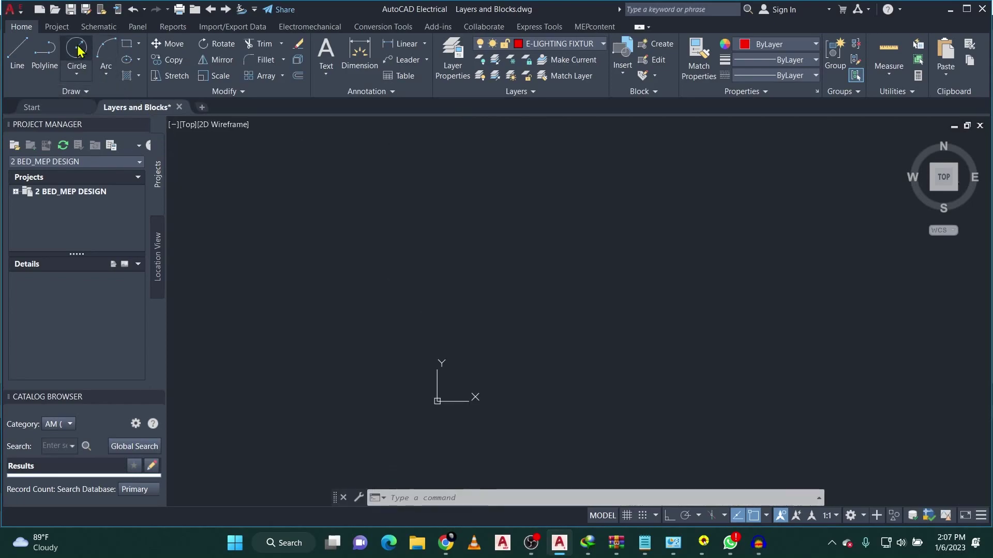
Step: Draw a circle with a radius of about 1.8 just above and beside the origin, plus a much smaller concentric circle inside it
click(79, 52)
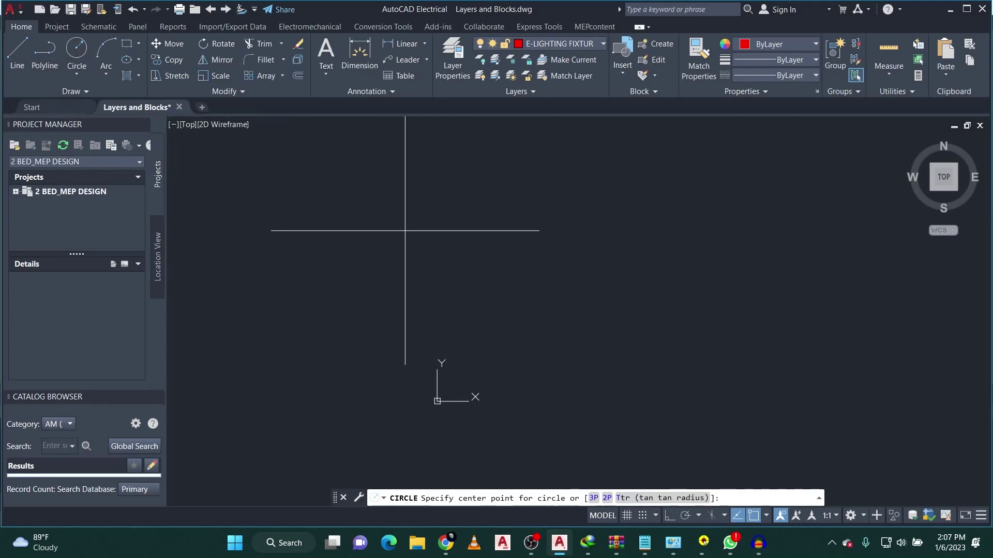
click(473, 317)
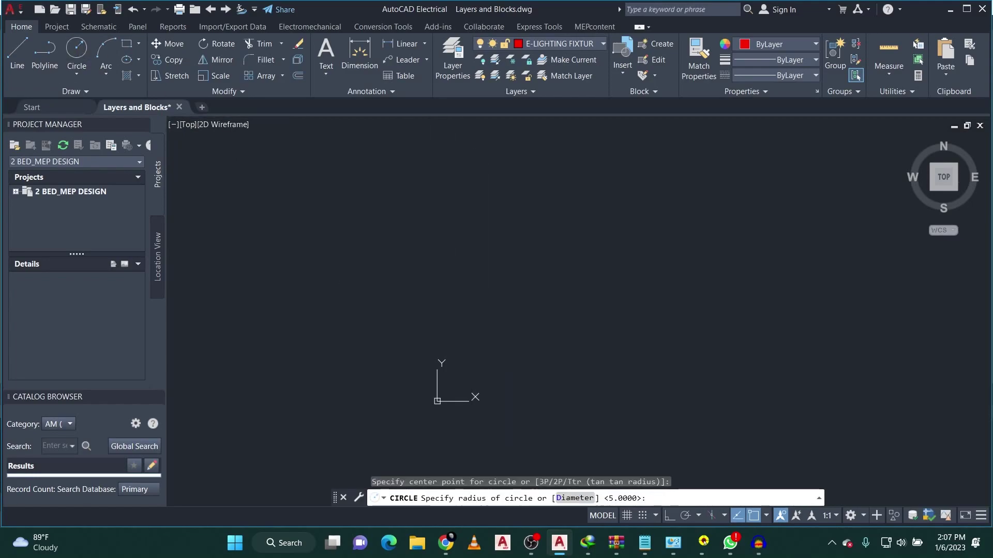
click(478, 329)
scroll(465, 322, up, 4)
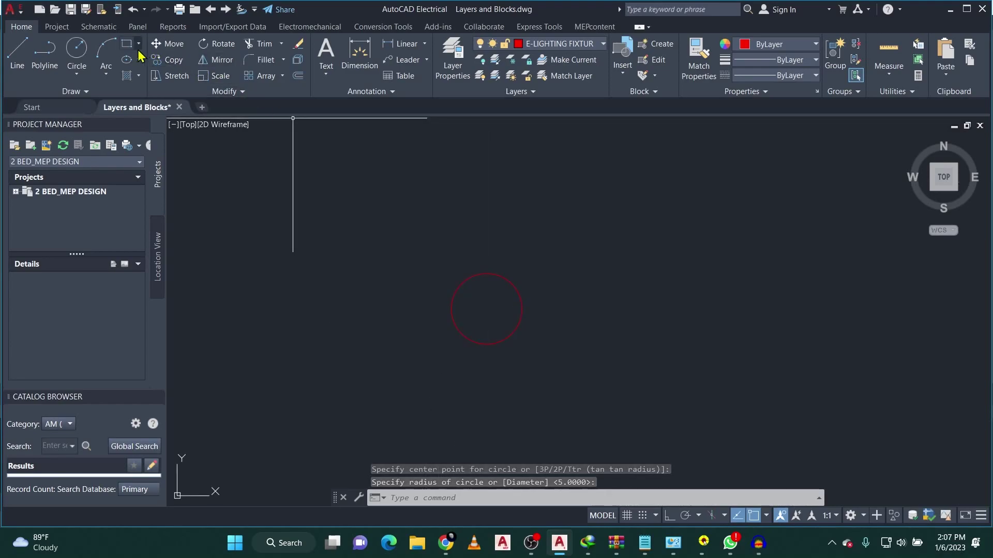
click(79, 50)
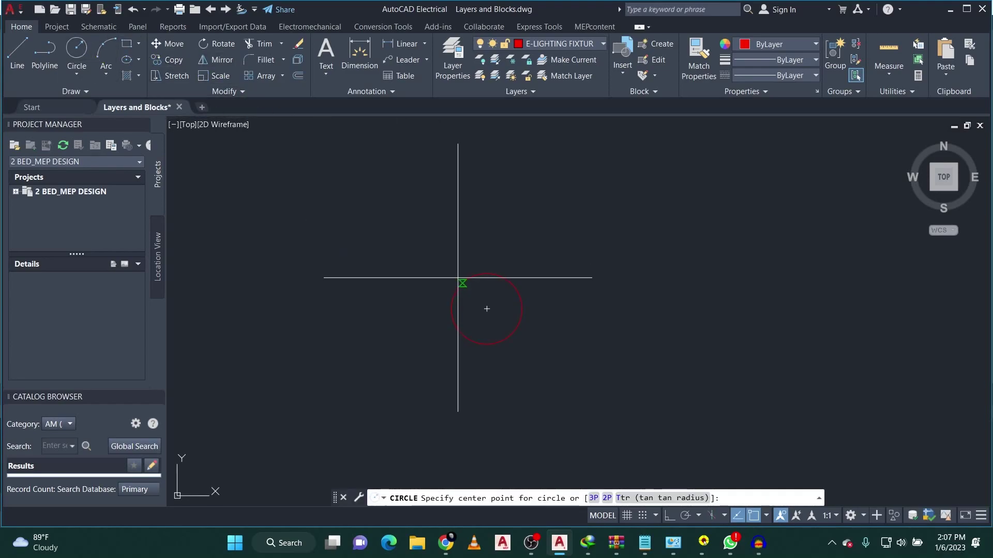
click(486, 308)
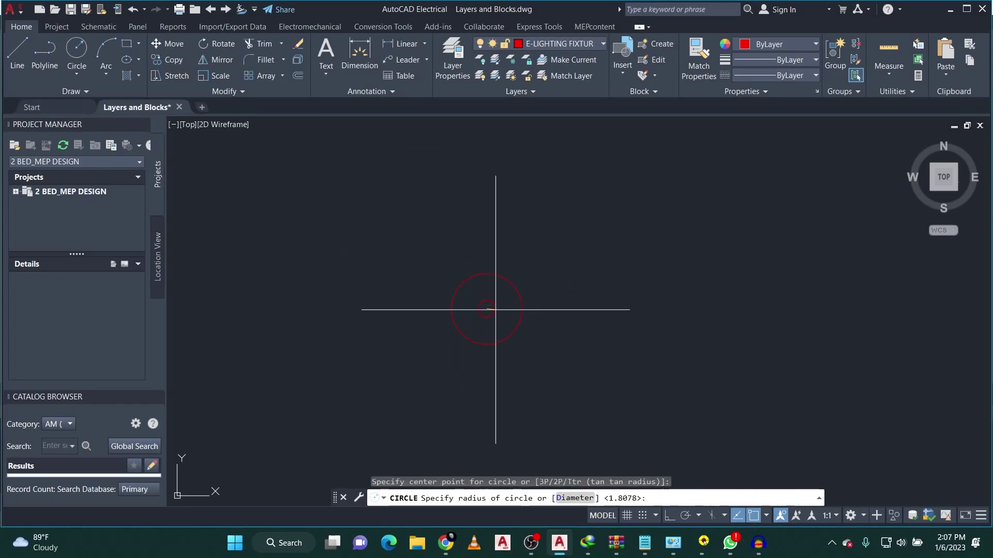
click(496, 310)
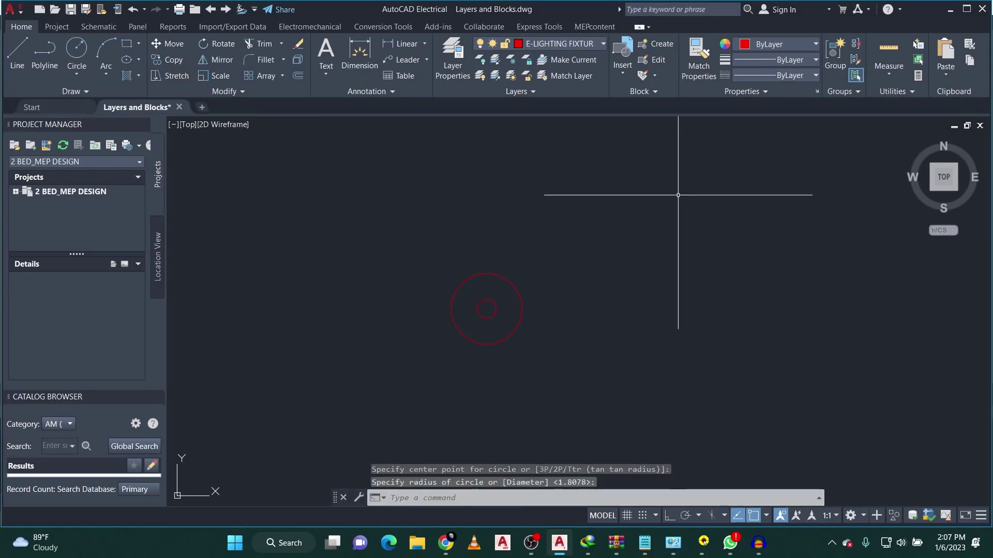
Step: Hatch the small inner circle with the SOLID pattern in yellow and finish the hatch
click(487, 300)
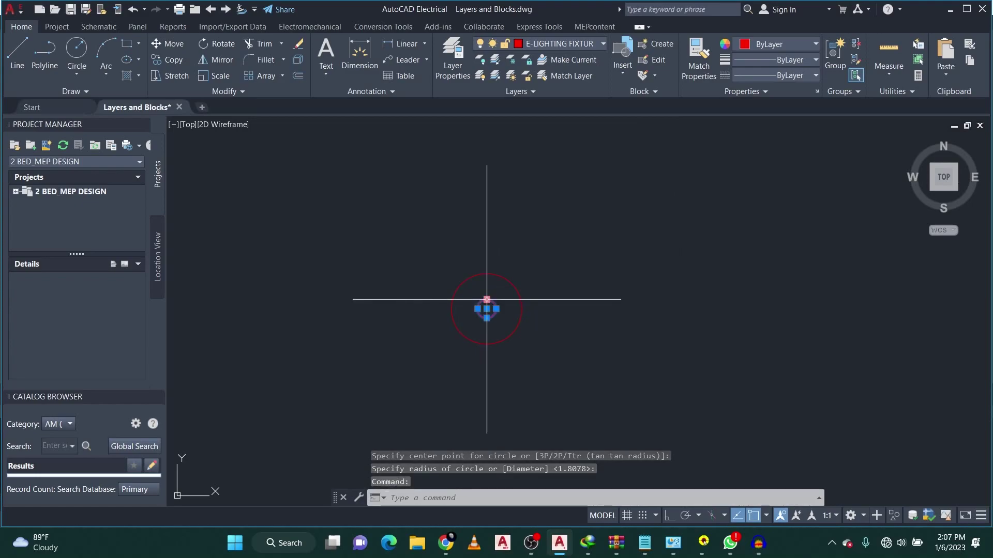
text(HATCH)
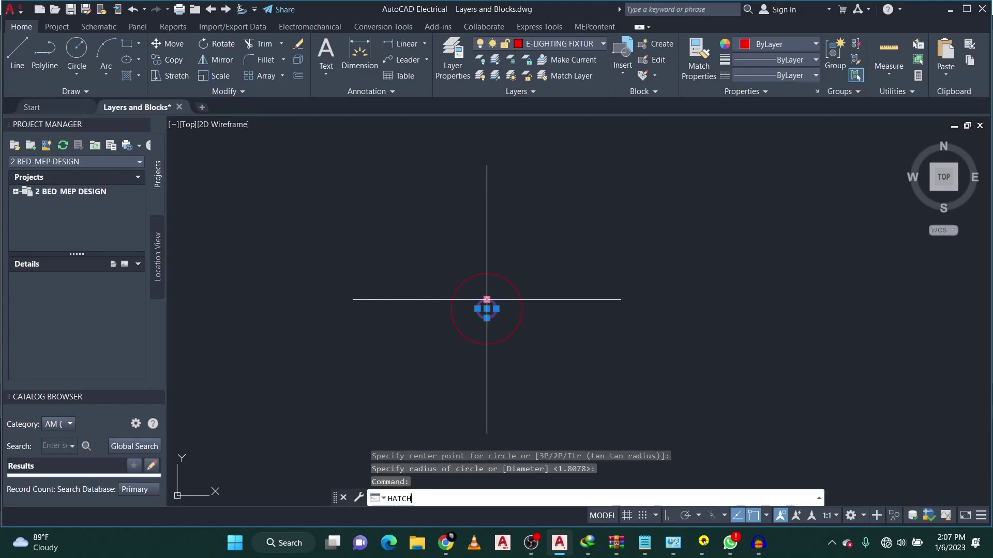
key(Return)
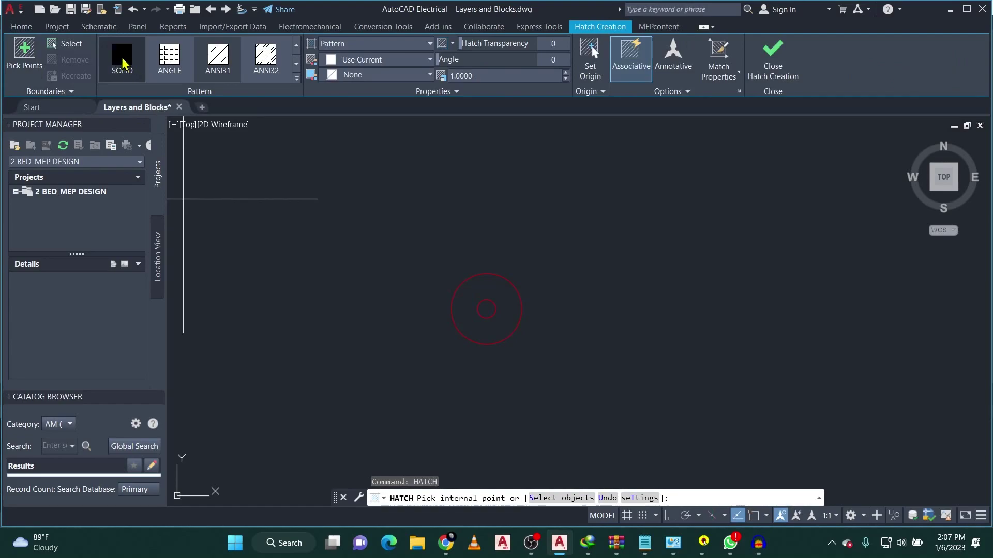
click(137, 70)
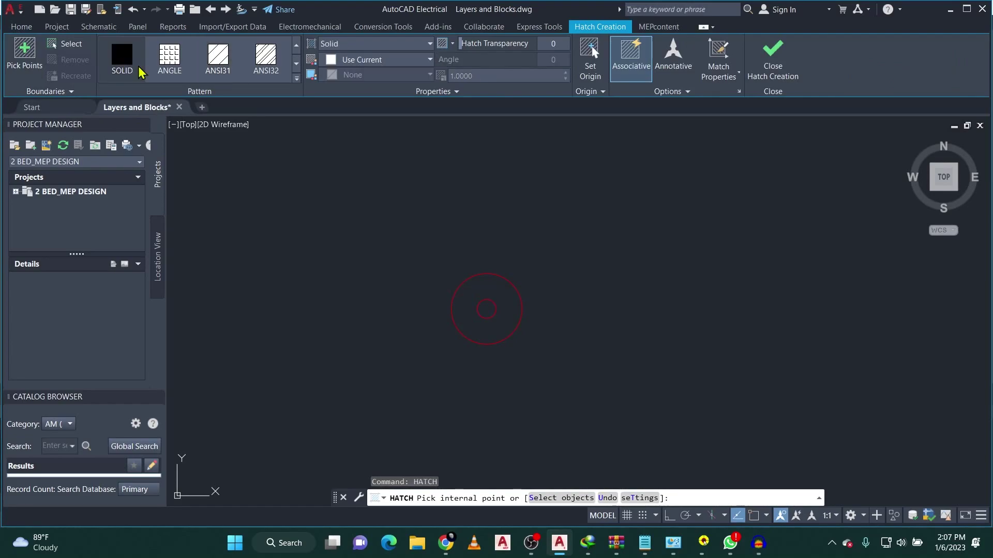
click(330, 61)
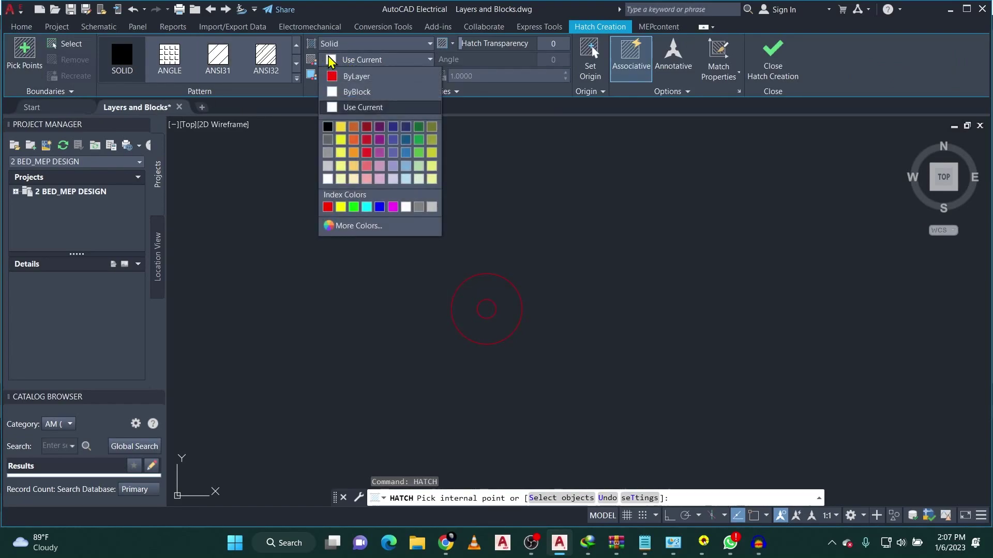
click(340, 206)
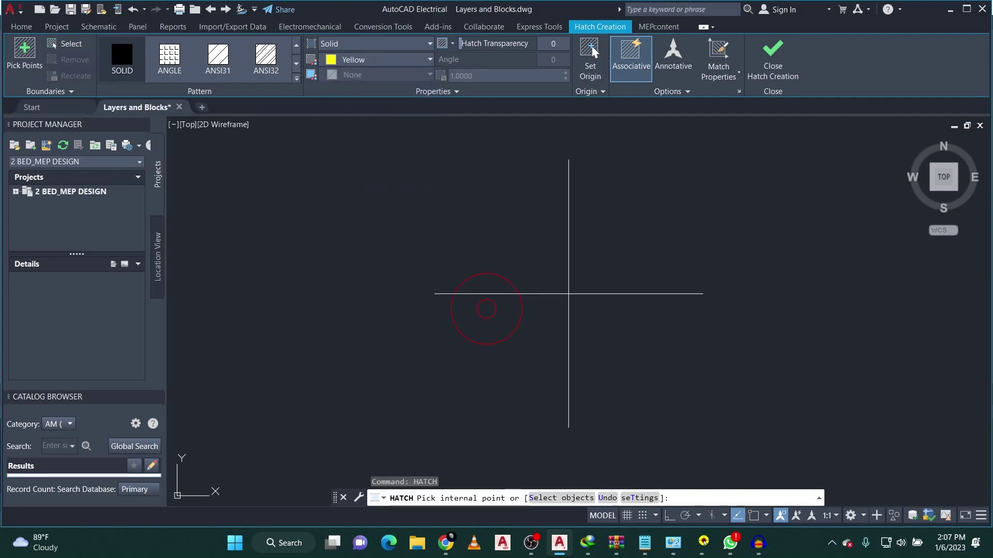
scroll(504, 327, up, 2)
click(476, 294)
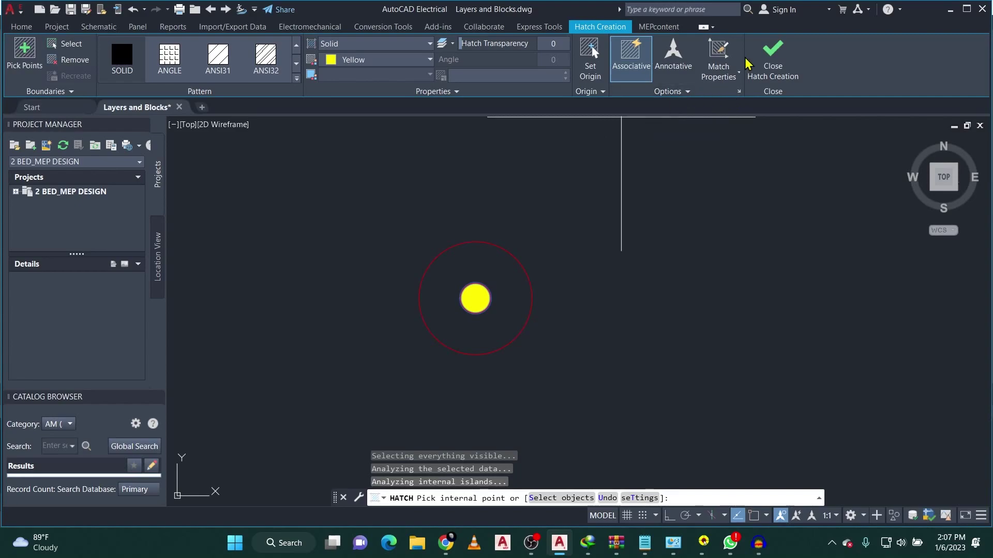
click(773, 57)
scroll(641, 237, down, 4)
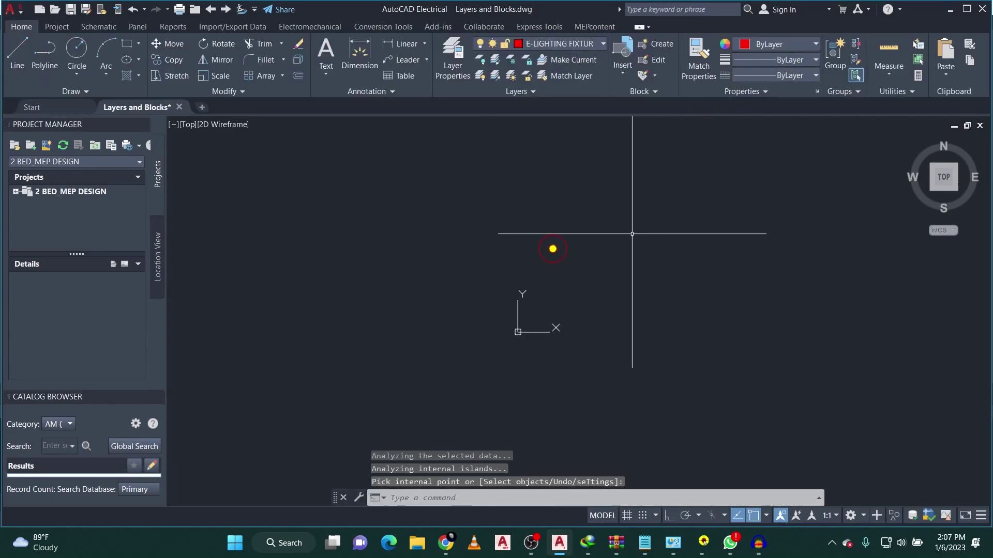
key(Escape)
key(Escape)
scroll(584, 238, up, 7)
scroll(532, 267, down, 5)
scroll(512, 317, up, 4)
scroll(535, 221, down, 2)
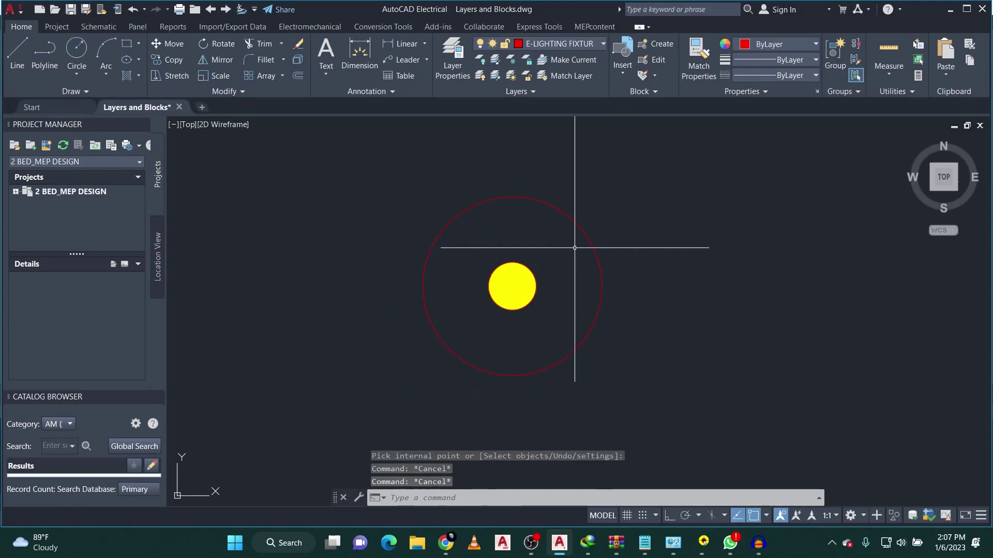
scroll(574, 243, down, 3)
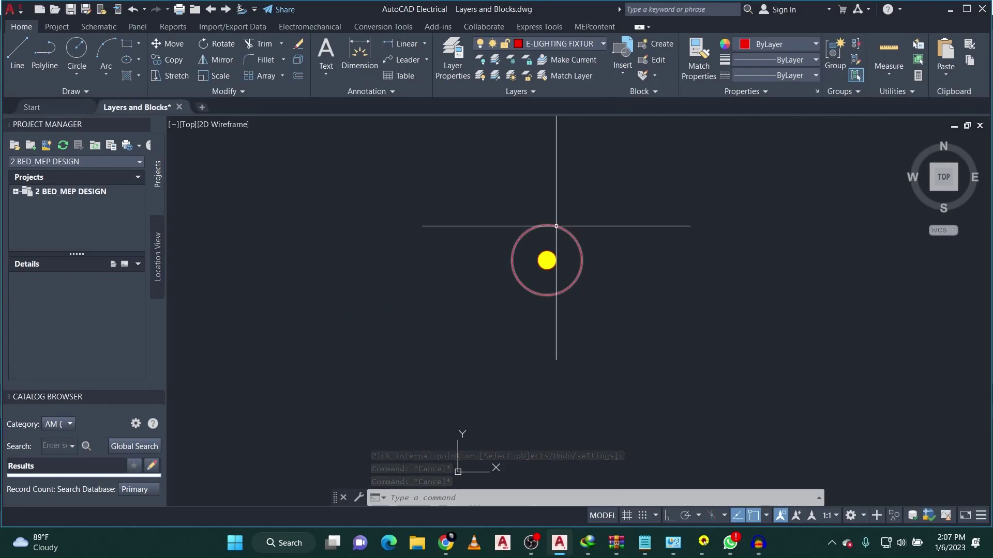
scroll(556, 232, down, 2)
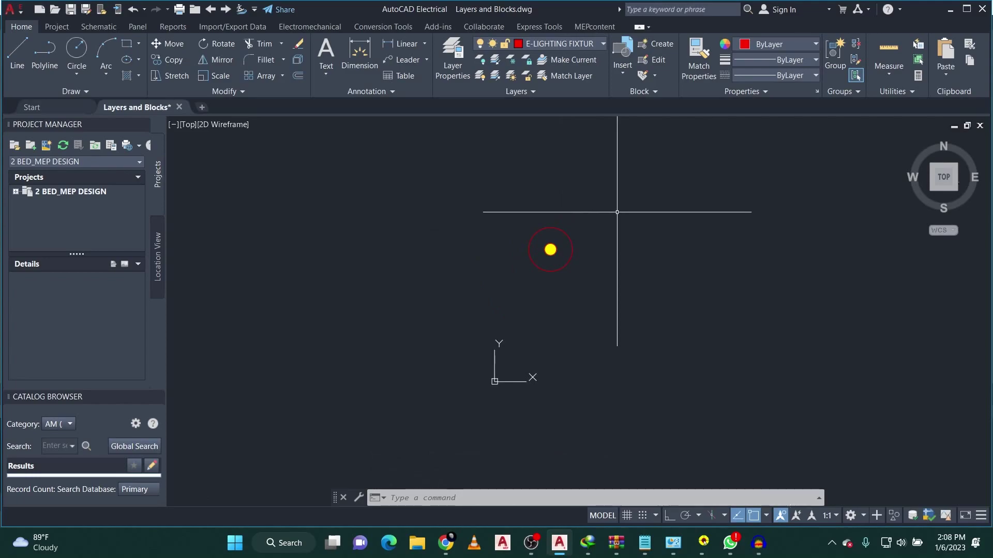
Step: Start a block definition from both circles and the hatch, naming it "3W LED spotlight"
click(611, 194)
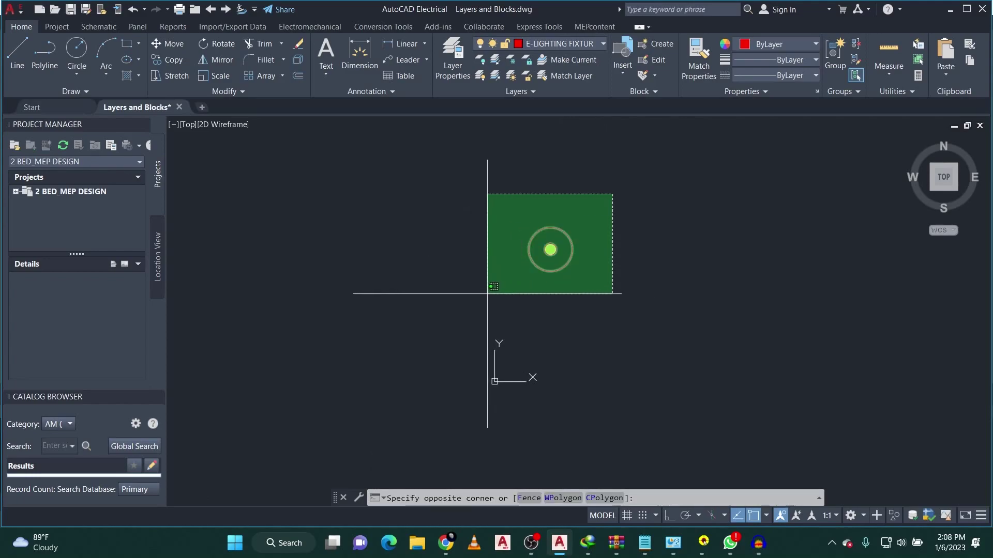
click(487, 292)
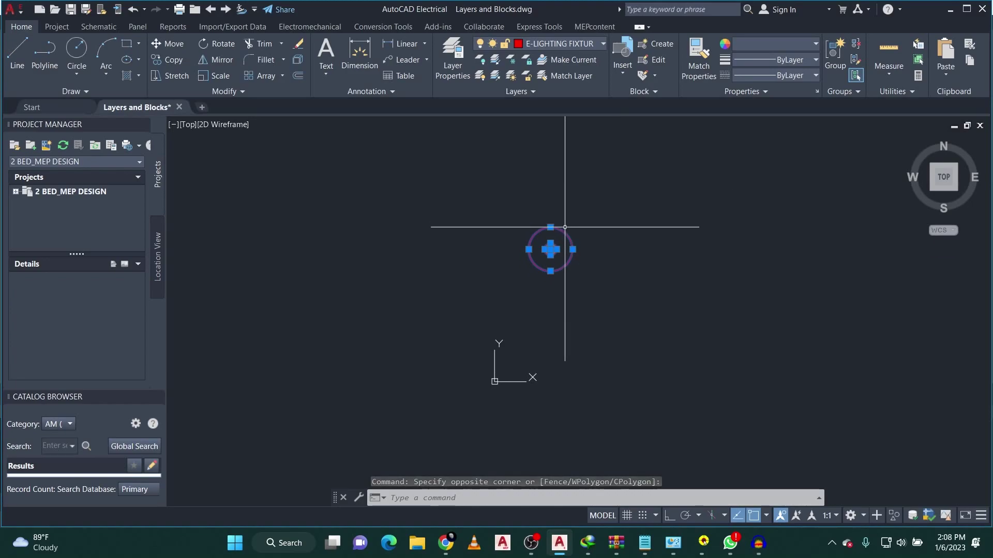
scroll(567, 230, up, 4)
scroll(567, 231, down, 2)
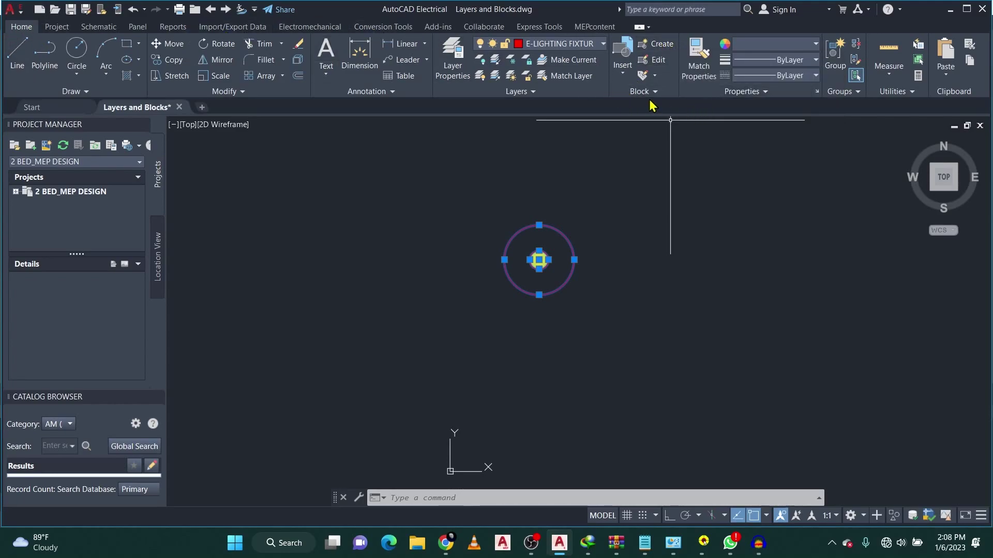
click(654, 51)
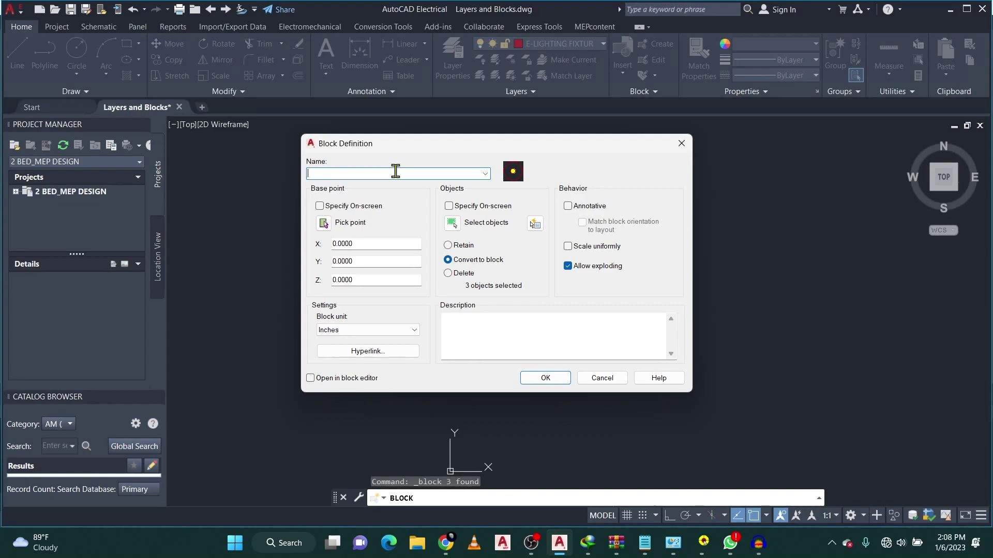
text(3W LED spotlight)
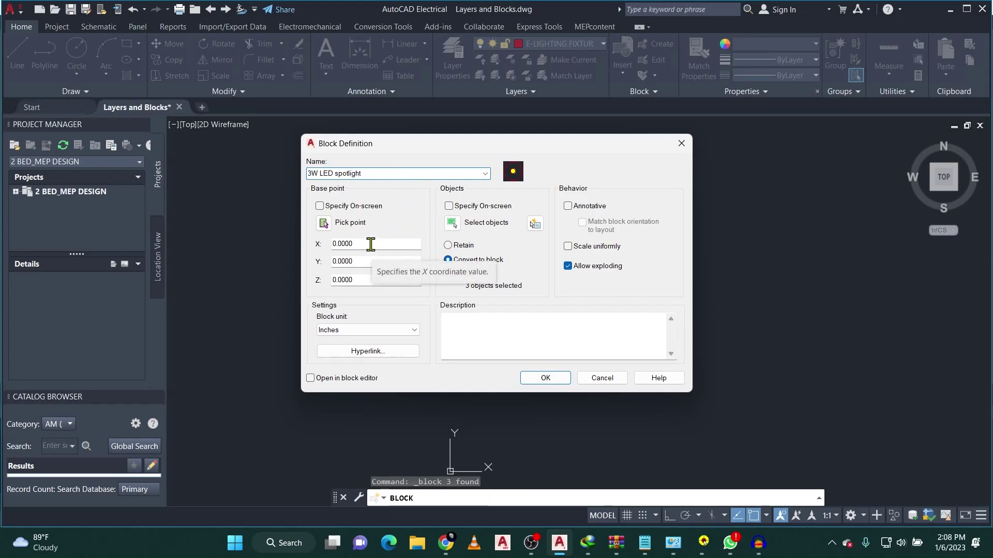
Step: Set the block description to "3W LED spotlight, recessed.", create the block, and erase its original symbol from the drawing
click(513, 335)
click(379, 176)
key(ctrl+c)
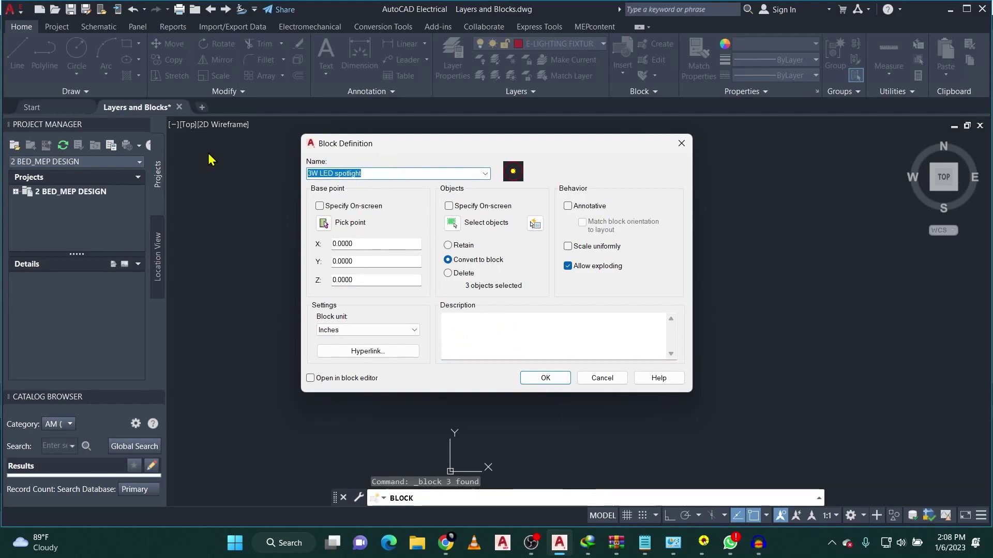
click(527, 333)
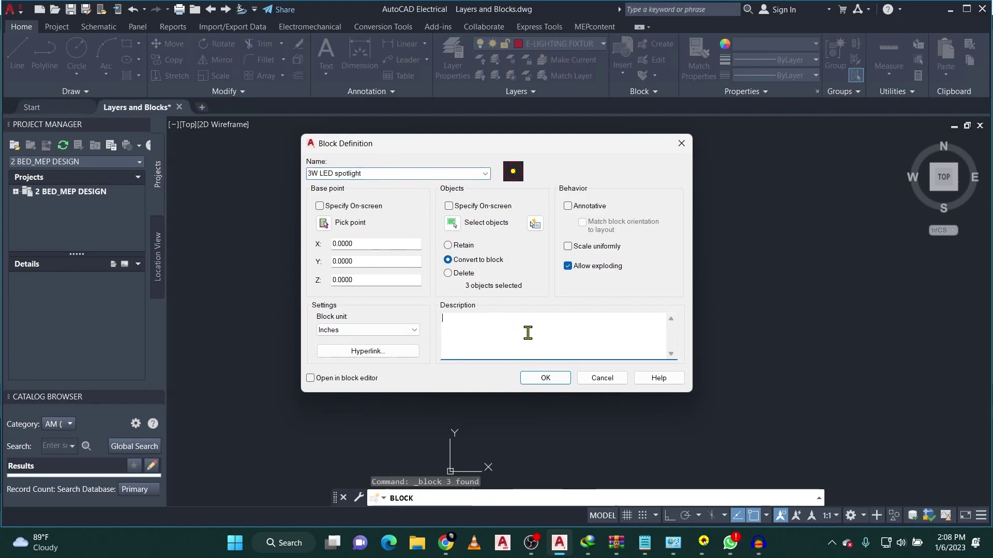
key(ctrl+v)
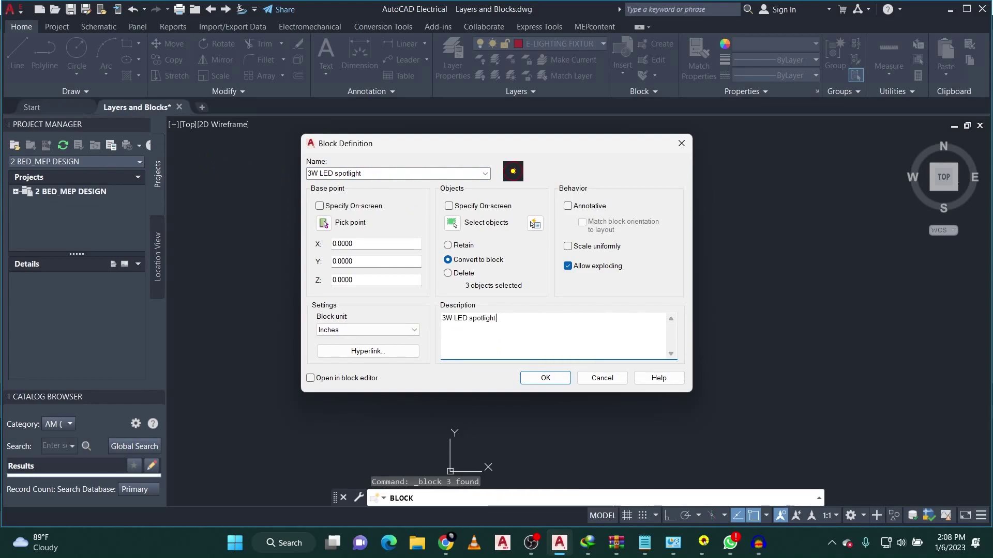
text(,)
key(BackSpace)
key(BackSpace)
text(, recessed)
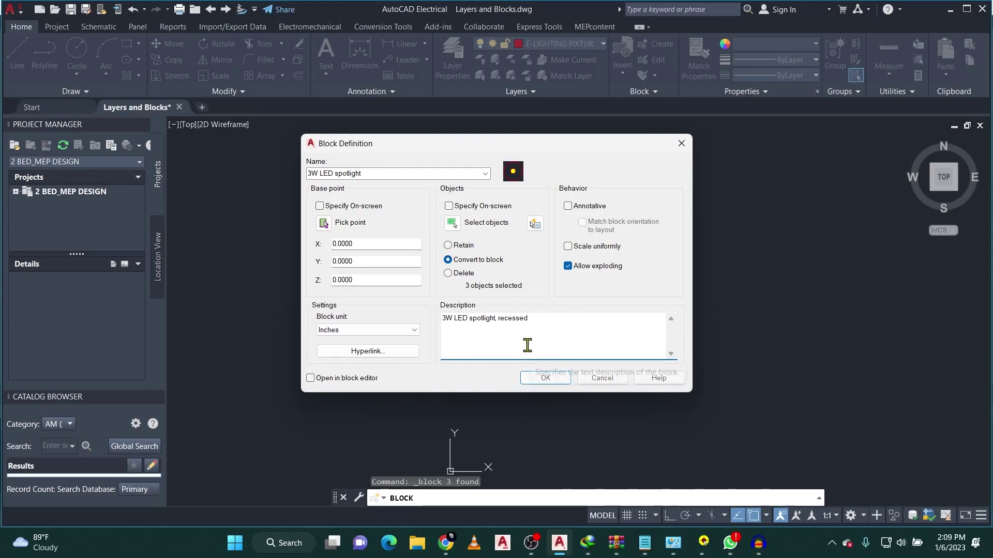
text(.)
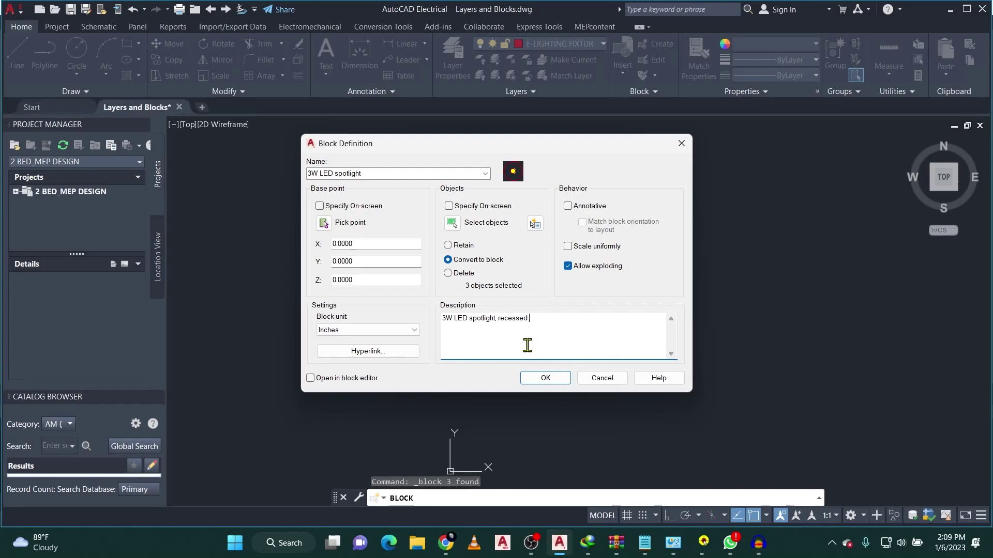
click(538, 378)
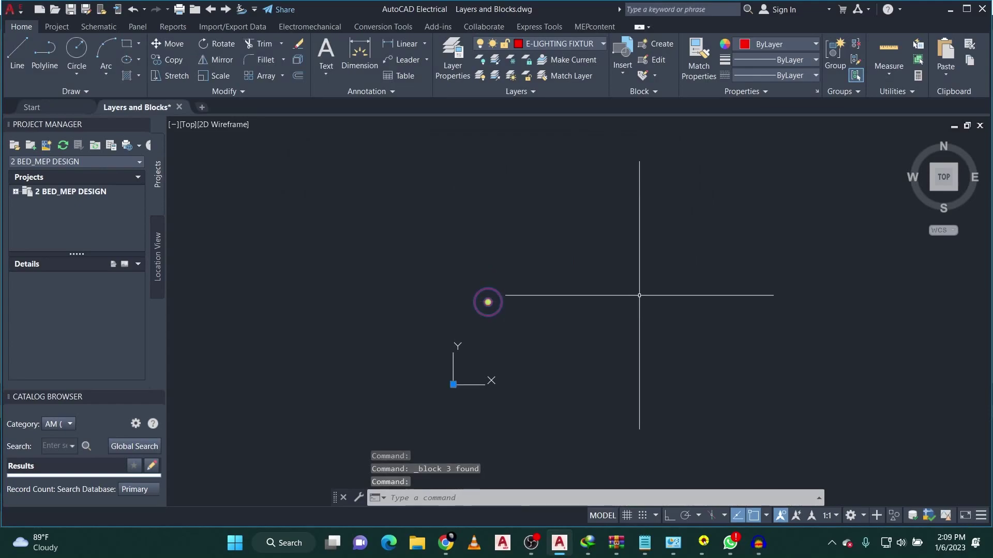
key(Delete)
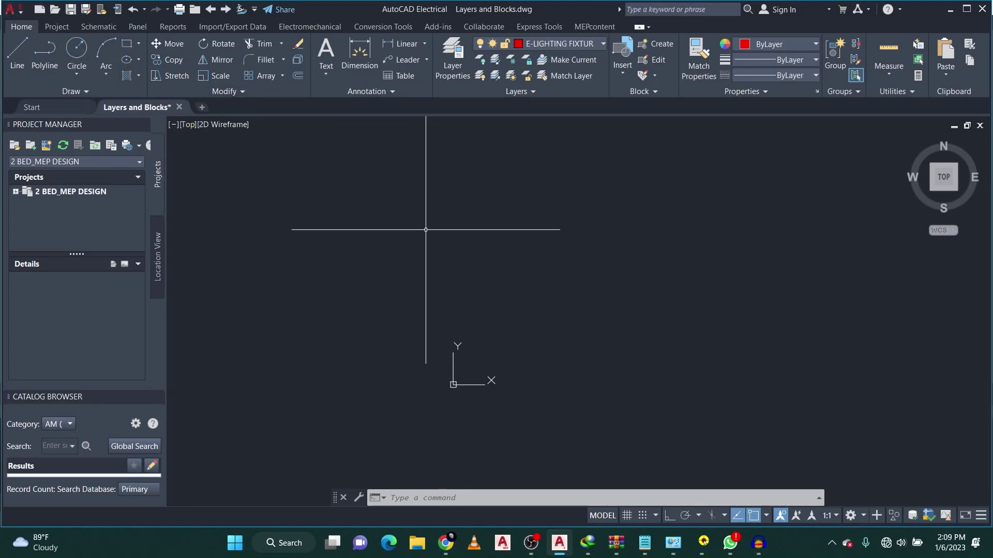
Step: Insert the 3W LED spotlight block from the recent blocks near the origin
text(insert)
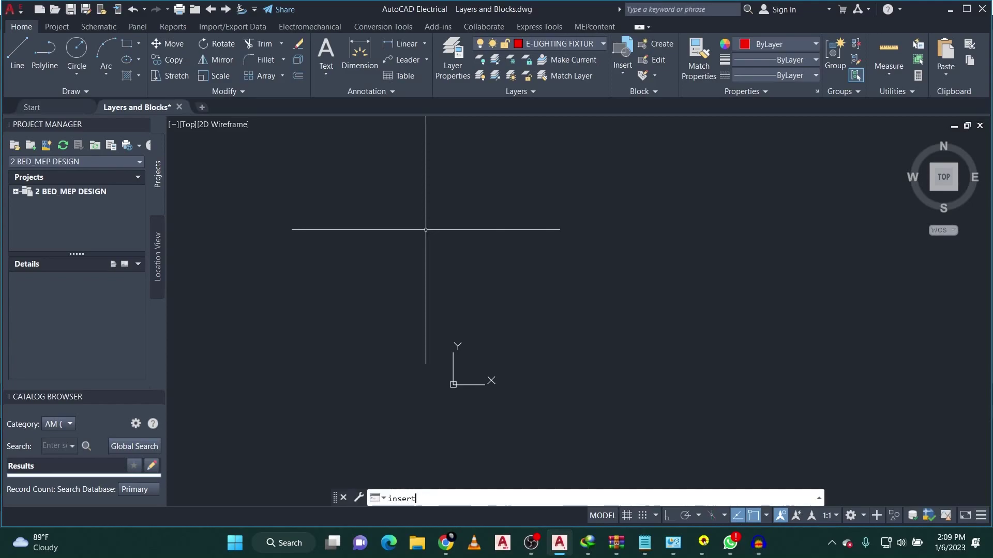
key(Return)
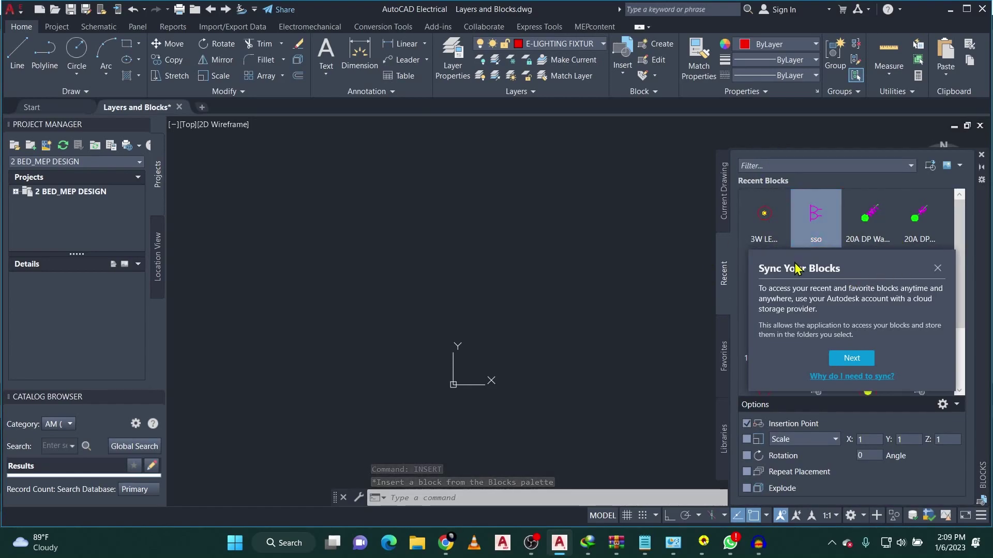
mouse_move(773, 229)
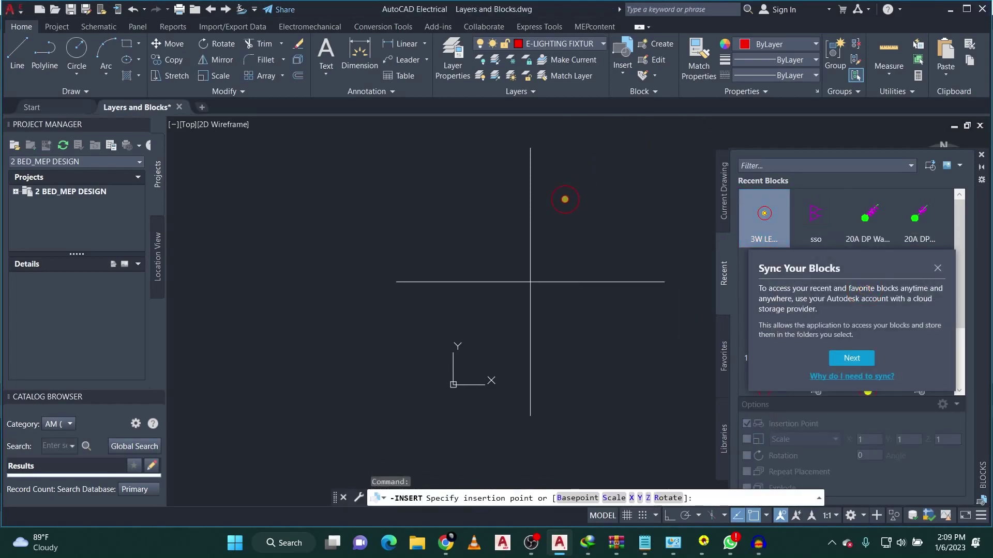
click(457, 362)
key(Escape)
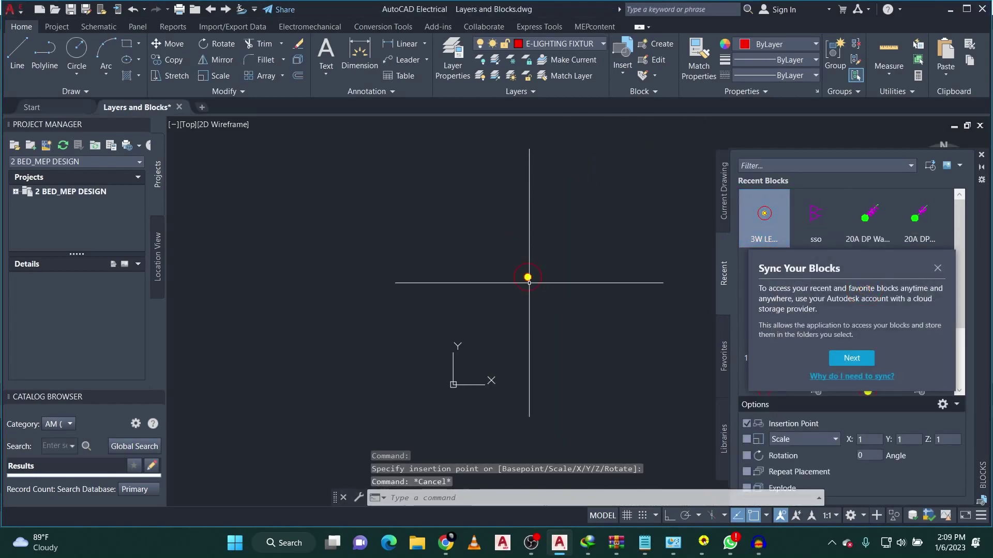
Step: Erase the inserted 3W LED spotlight block and close the Blocks palette
scroll(538, 271, up, 5)
scroll(464, 266, down, 9)
scroll(484, 326, up, 4)
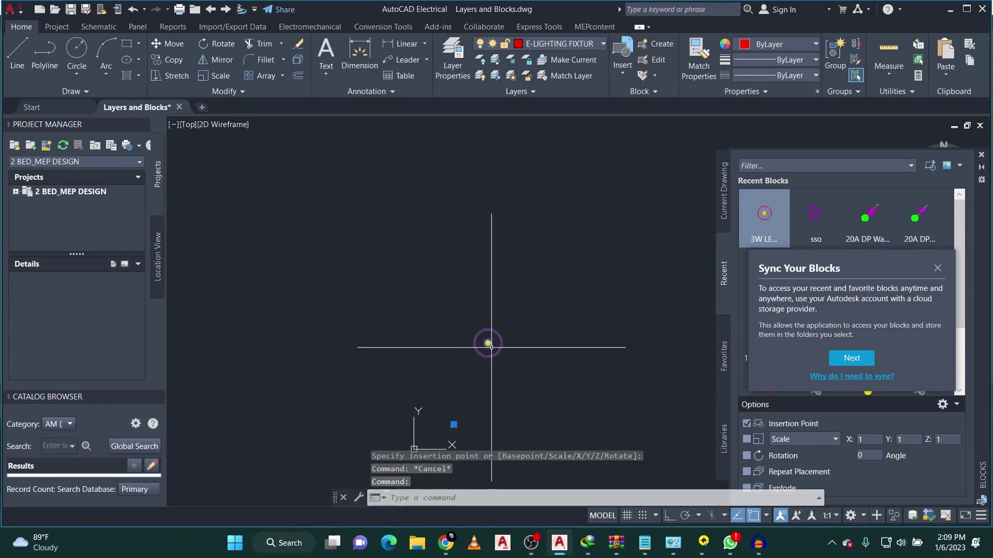
key(Escape)
scroll(491, 356, down, 5)
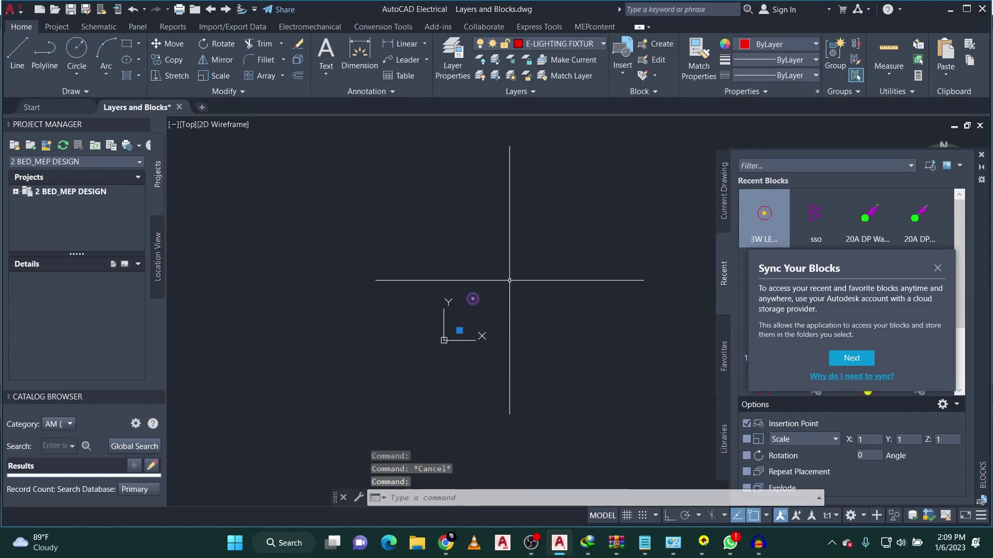
key(Delete)
key(Escape)
key(Escape)
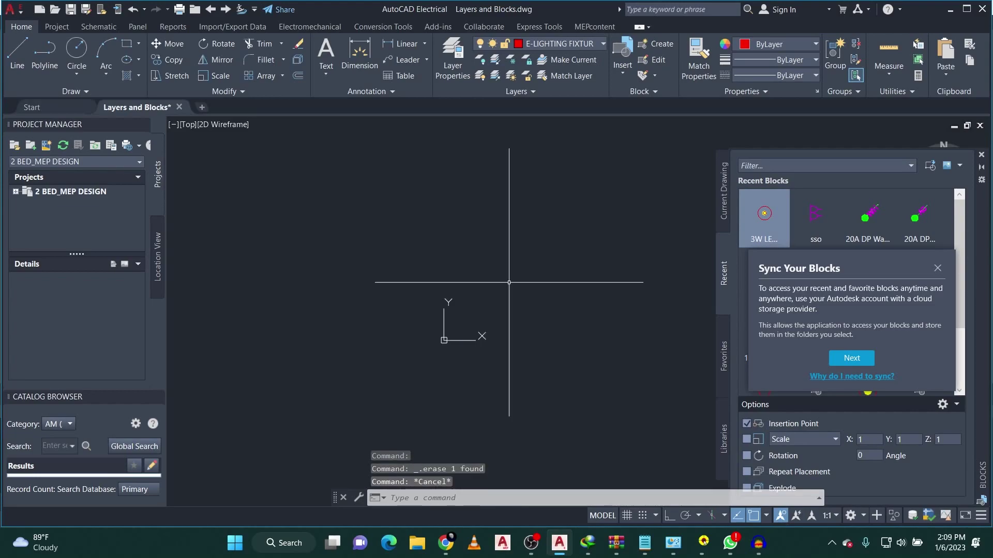
click(982, 154)
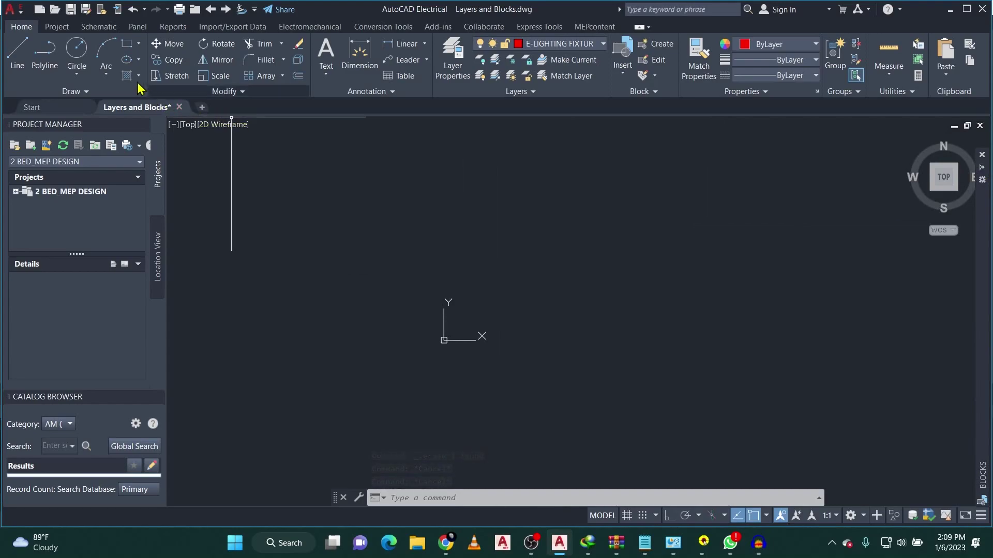
Step: Draw a small circle slightly above and to the +X side of the origin on the lighting fixture layer
click(82, 54)
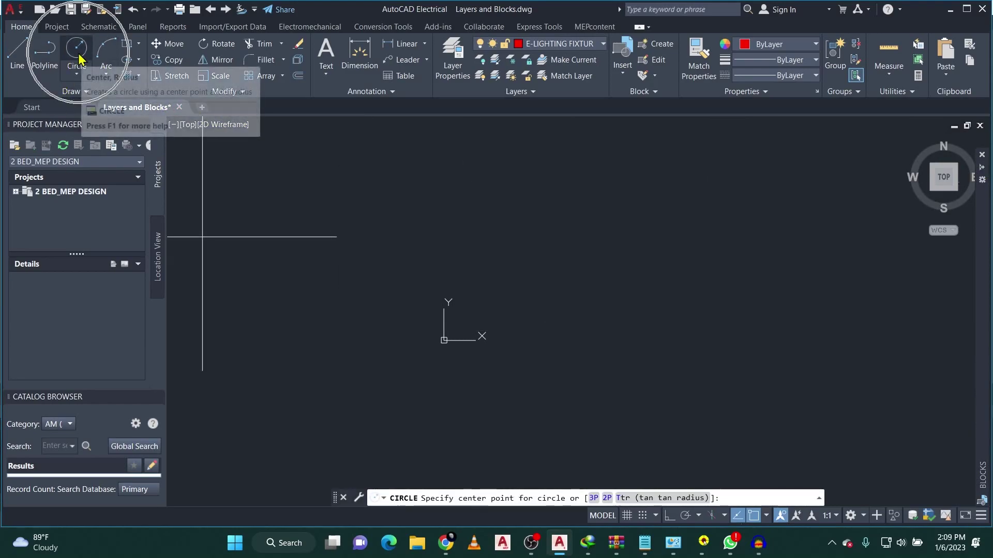
scroll(460, 322, up, 3)
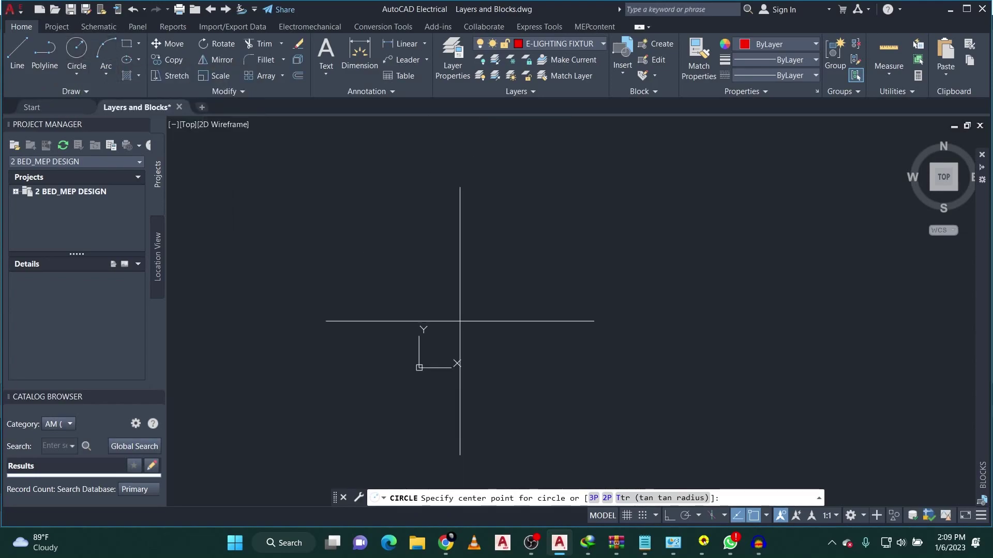
click(453, 340)
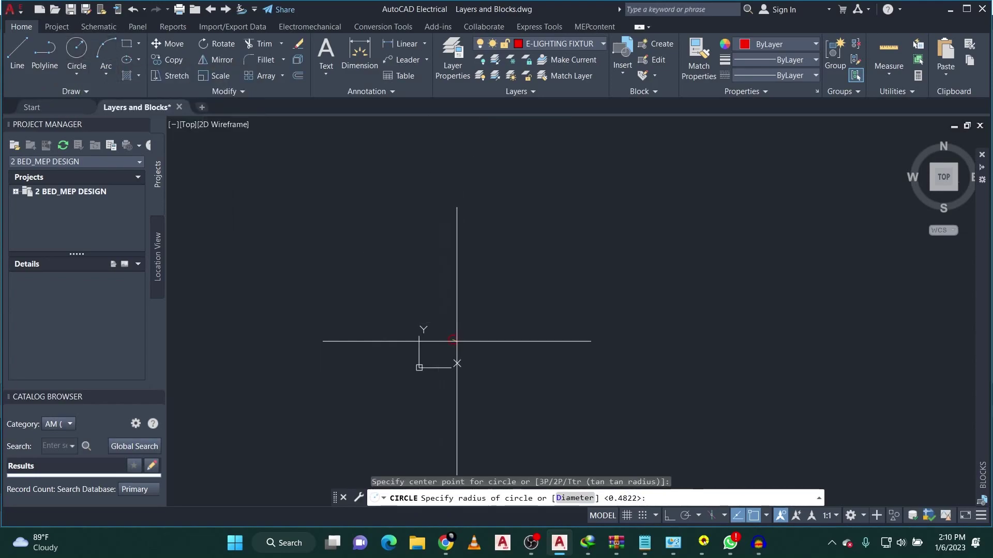
click(458, 339)
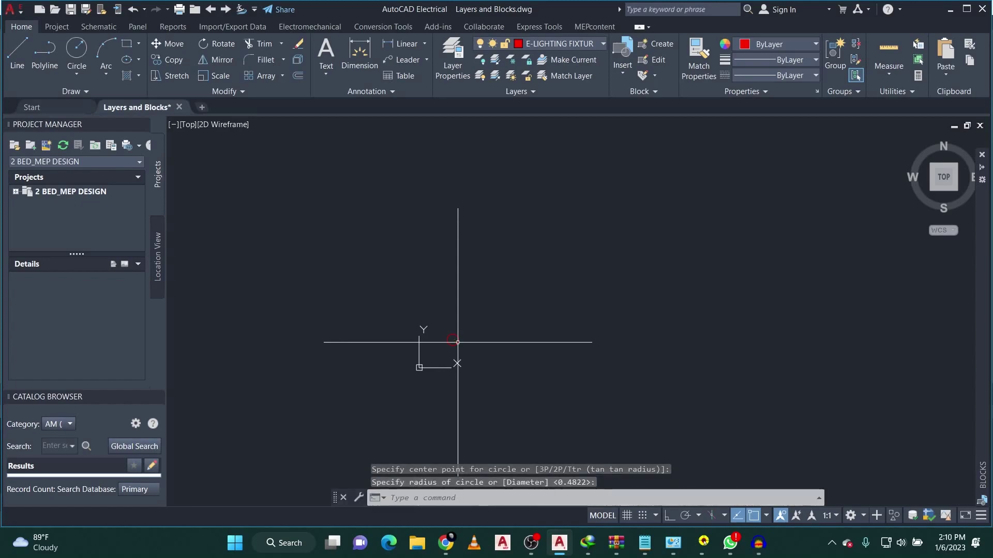
Step: With Ortho on, draw a horizontal line from the circle's centre in the +X direction, about four times the circle's radius long
click(17, 56)
scroll(471, 339, up, 4)
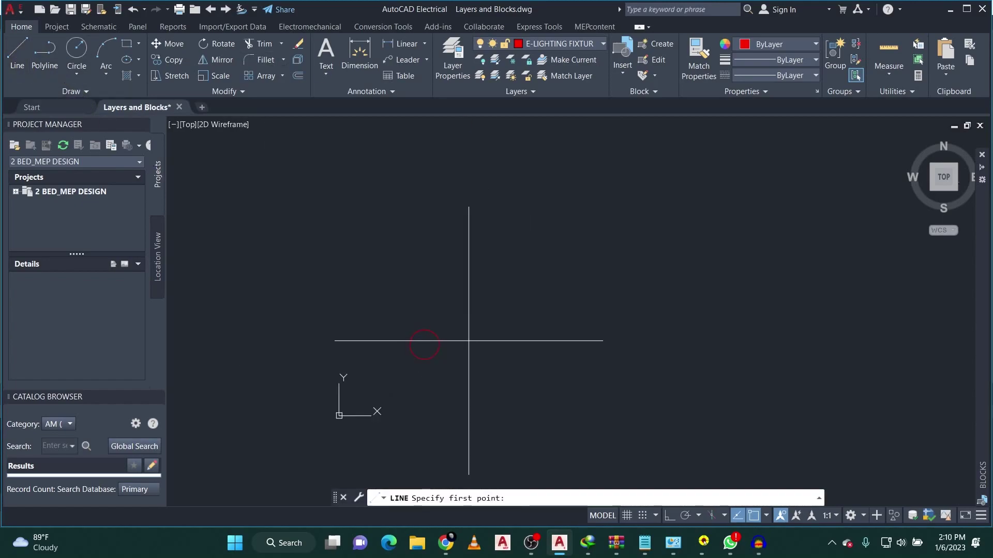
click(425, 345)
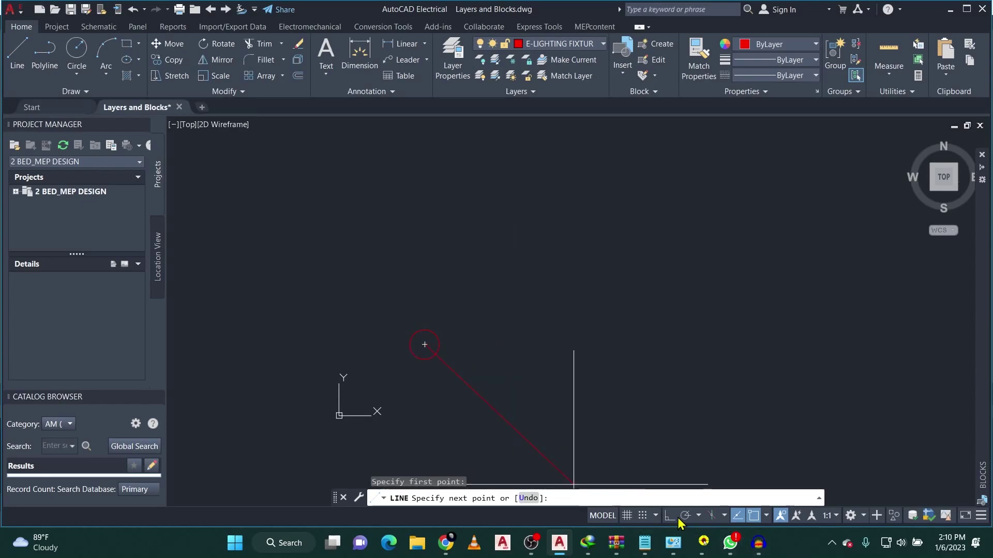
click(668, 516)
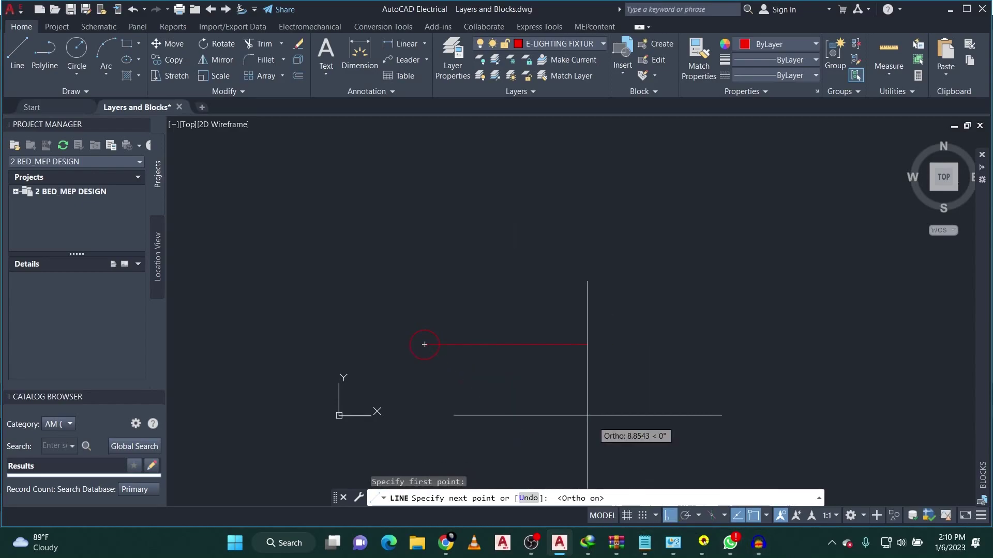
click(489, 345)
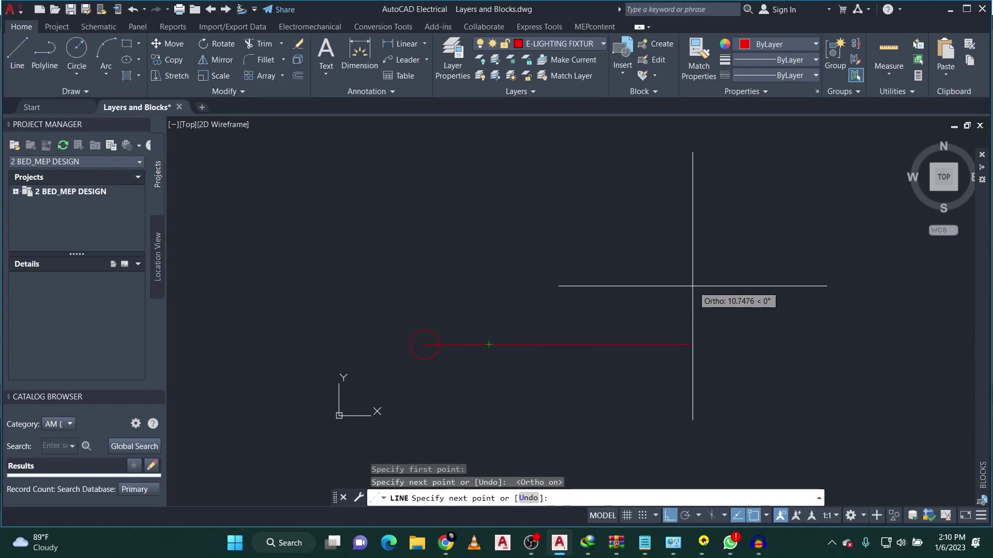
key(Escape)
Step: Stretch the line's start point from the circle's centre to its edge, so the line lies entirely outside the circle
scroll(616, 246, down, 3)
scroll(525, 308, up, 5)
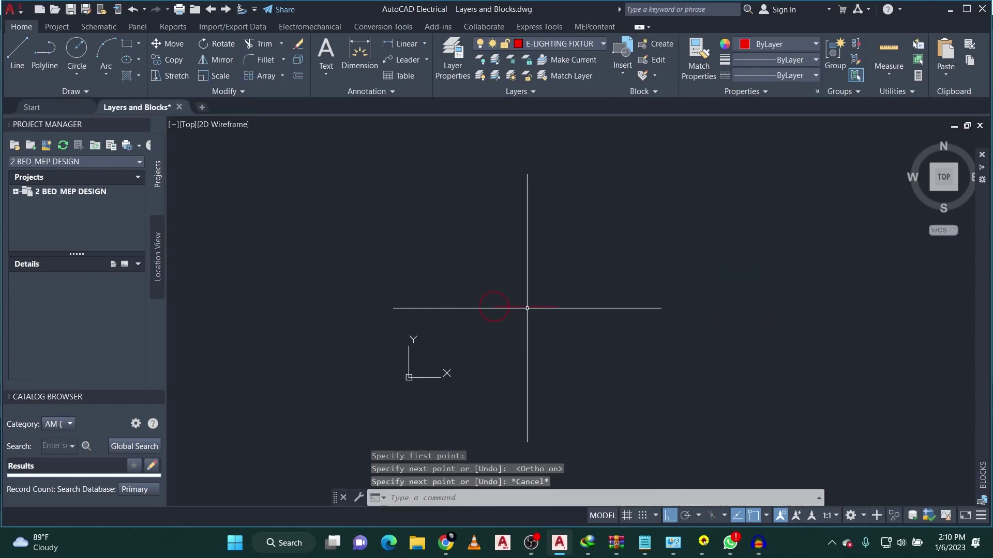
click(500, 307)
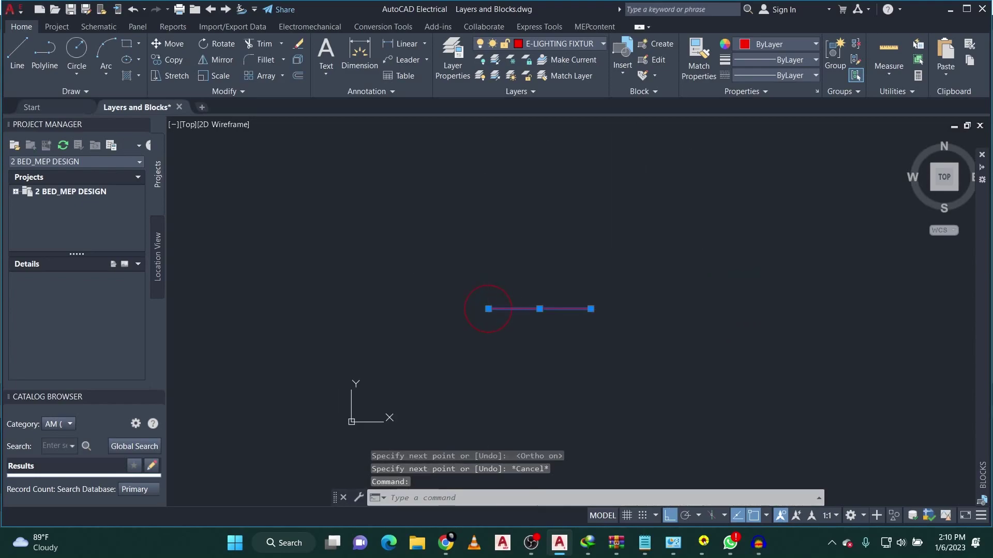
click(488, 308)
key(Escape)
key(Escape)
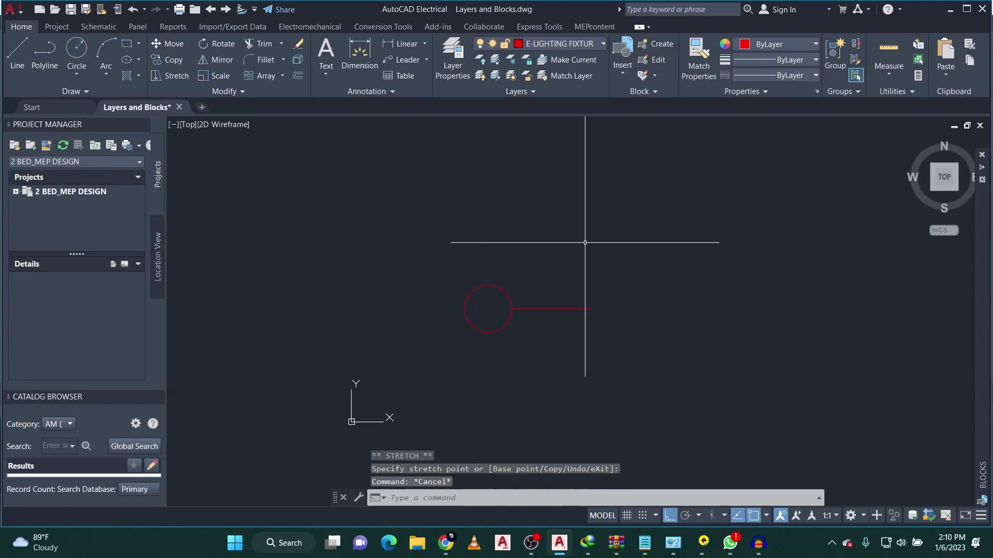
scroll(497, 222, down, 3)
mouse_move(681, 277)
middle_down()
mouse_move(510, 240)
mouse_move(492, 248)
middle_up()
scroll(484, 254, up, 2)
click(484, 254)
scroll(479, 241, up, 2)
key(Escape)
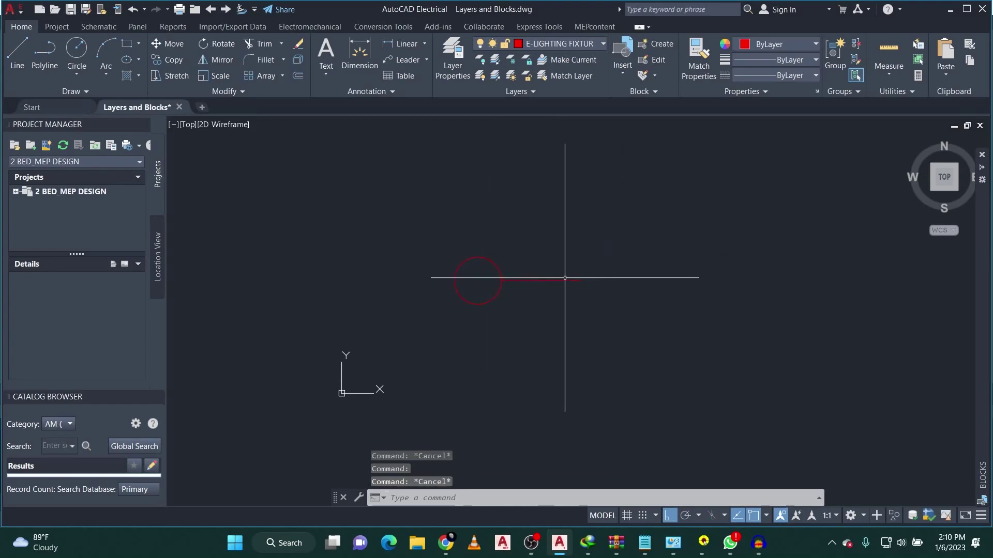
Step: Rotate the horizontal line 45 degrees about the circle's centre
click(564, 280)
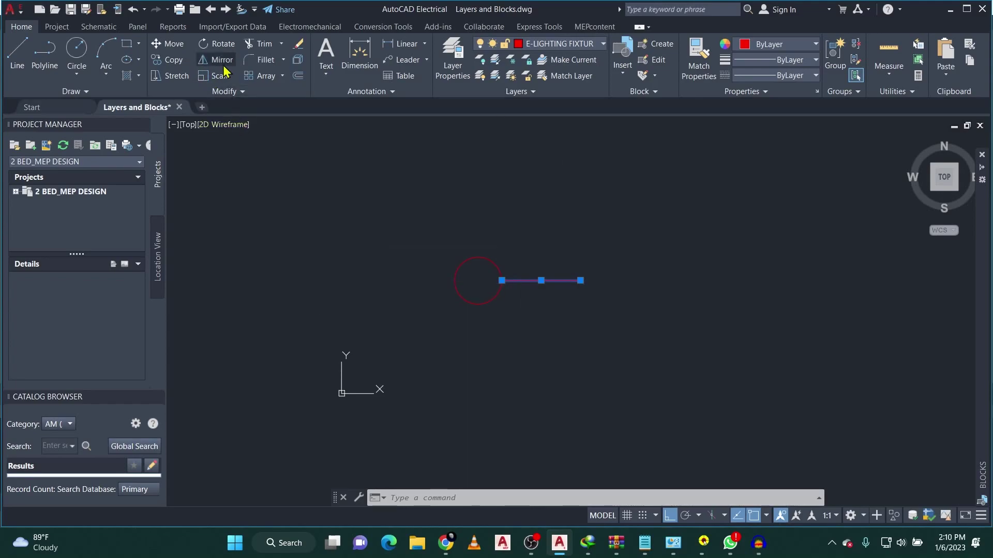
click(222, 45)
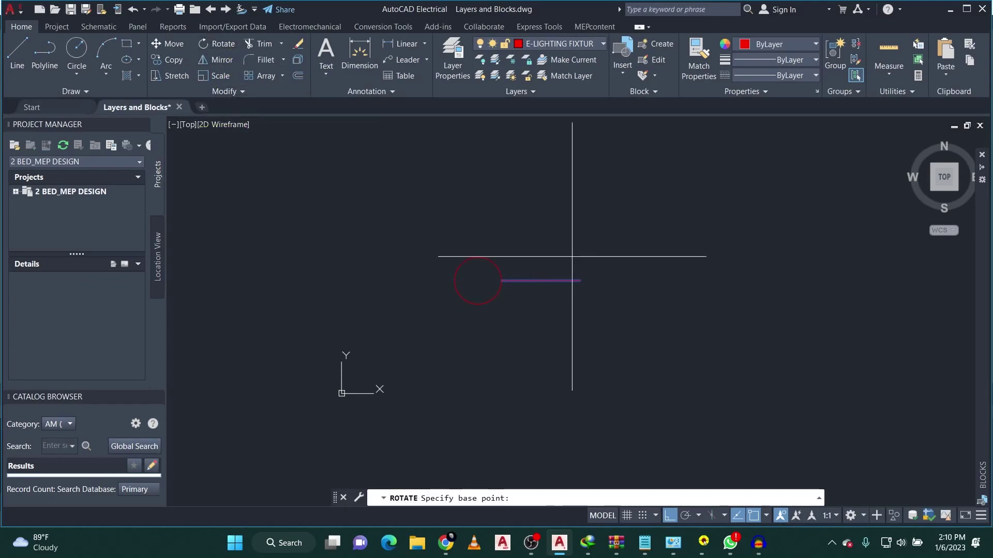
click(478, 280)
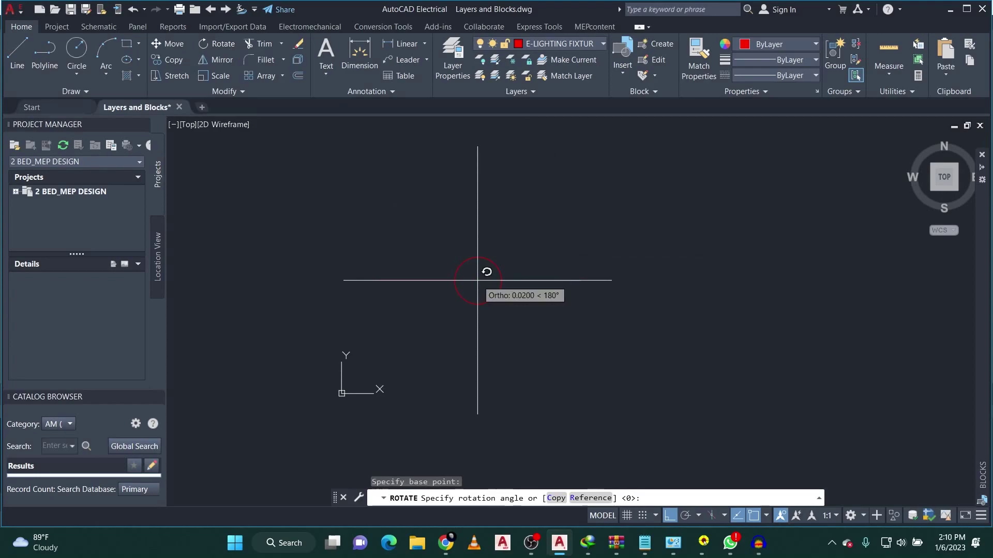
text(45)
key(Return)
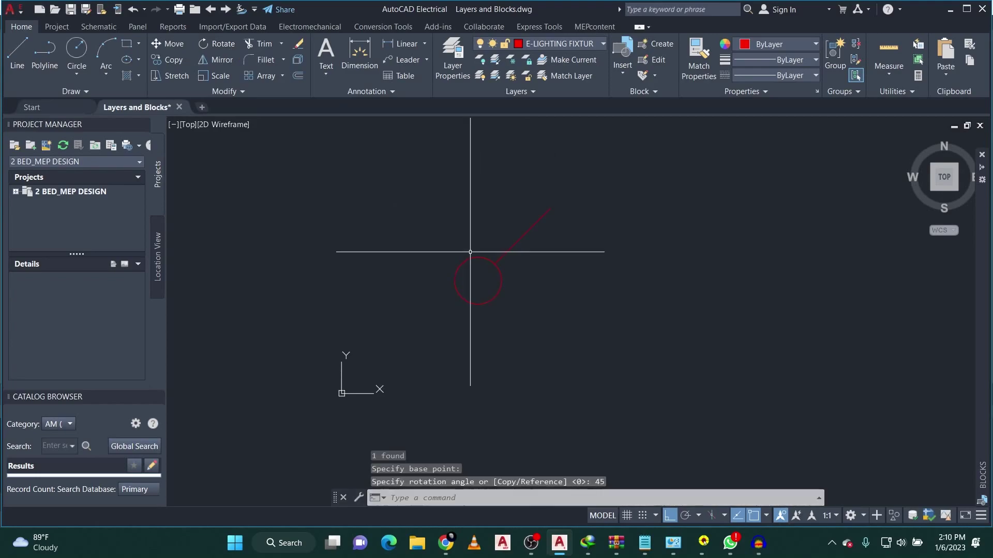
Step: With polar tracking on, draw a short line from the slanted line's midpoint, perpendicular to it, down in the +X direction
scroll(454, 259, down, 2)
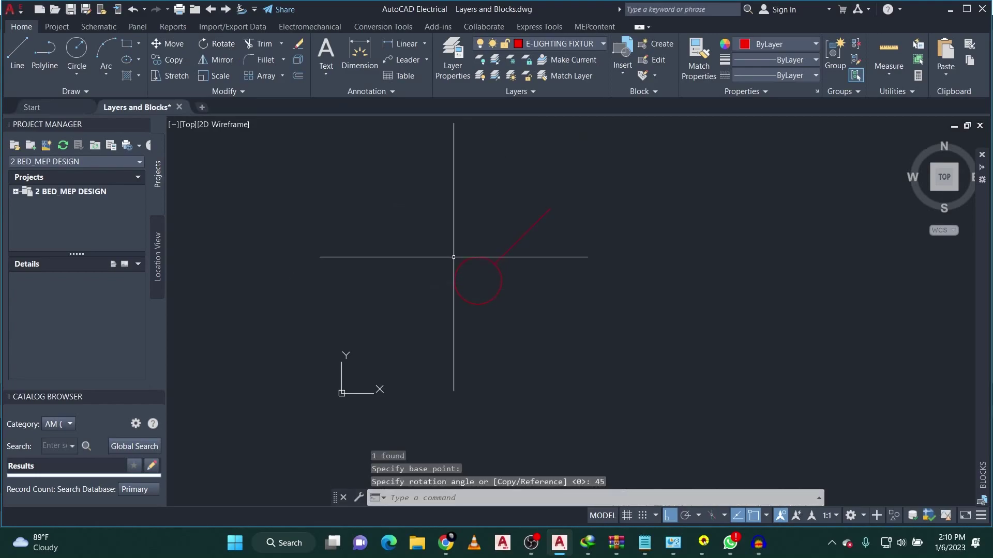
scroll(523, 226, up, 2)
click(17, 51)
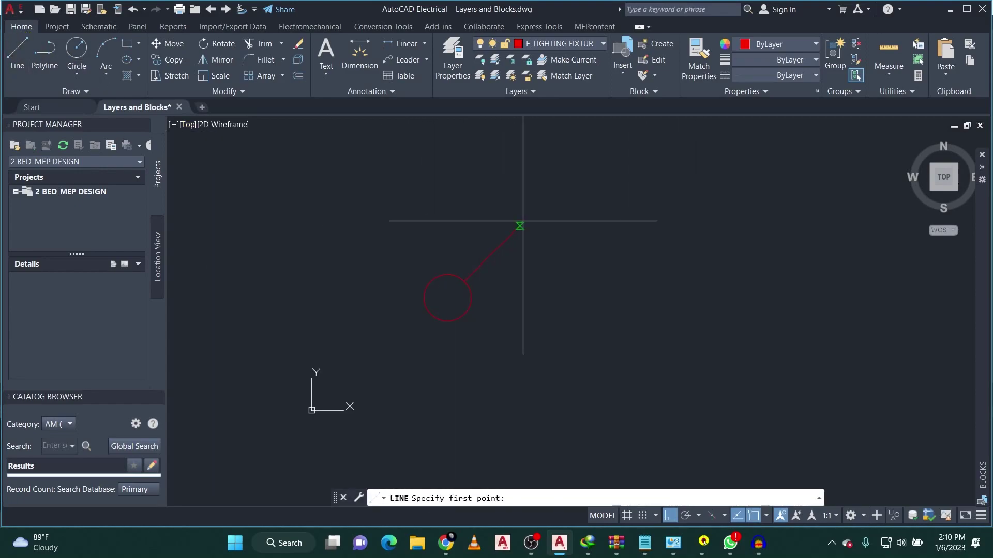
click(492, 253)
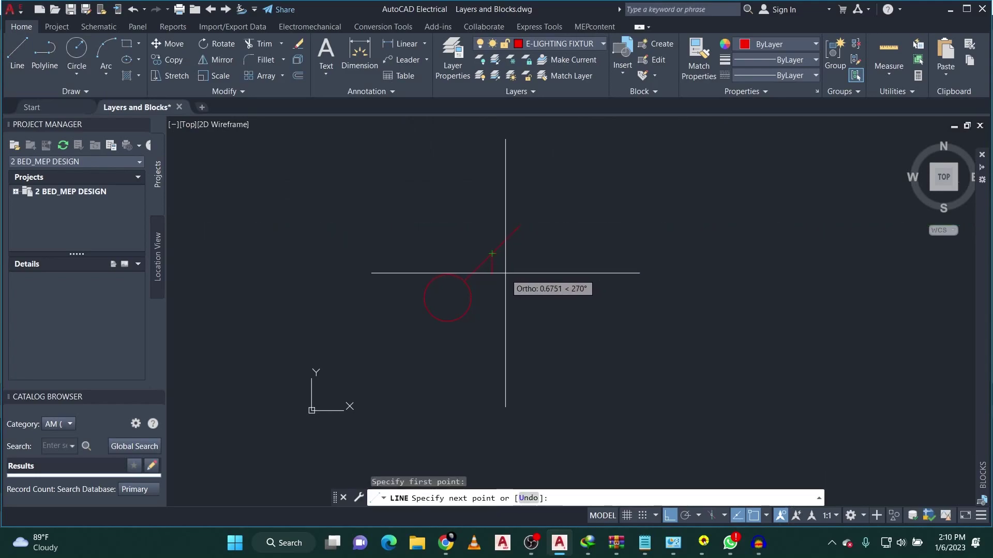
click(685, 516)
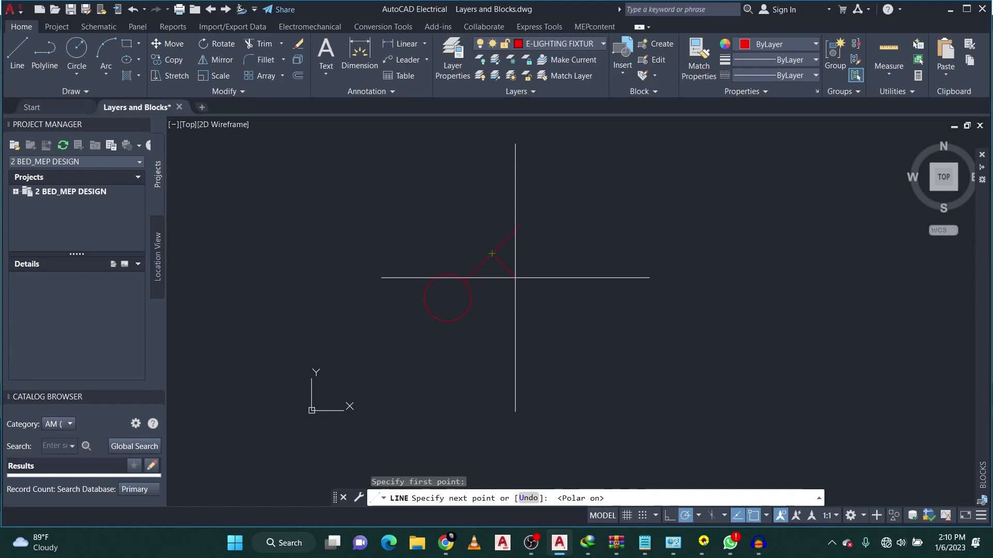
key(Escape)
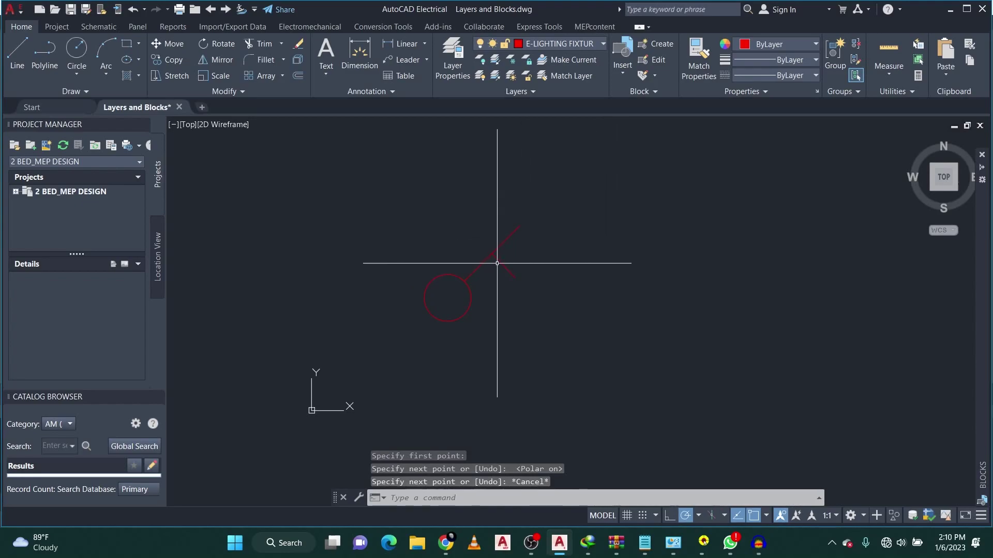
Step: Move the short perpendicular line from the slanted line's midpoint to its outer end
click(503, 263)
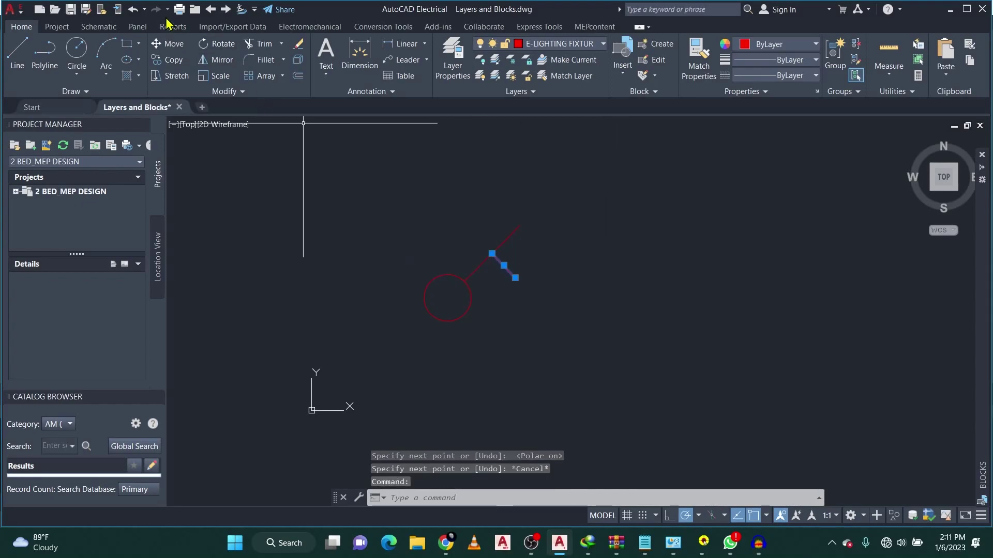
click(168, 44)
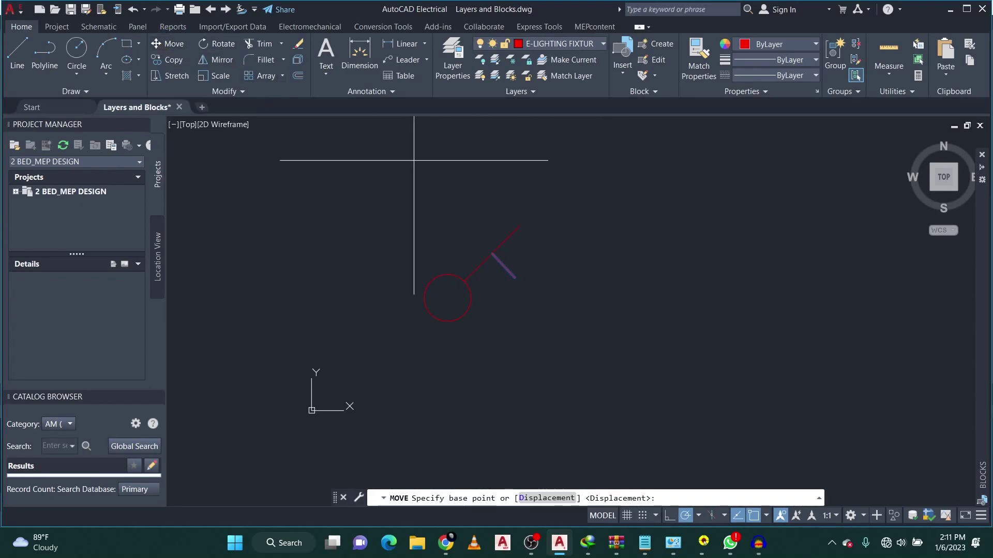
click(491, 253)
click(519, 226)
key(Escape)
Step: Move the short line again, by its upper endpoint, exactly onto the slanted line's outer endpoint to close the gap
scroll(521, 222, up, 5)
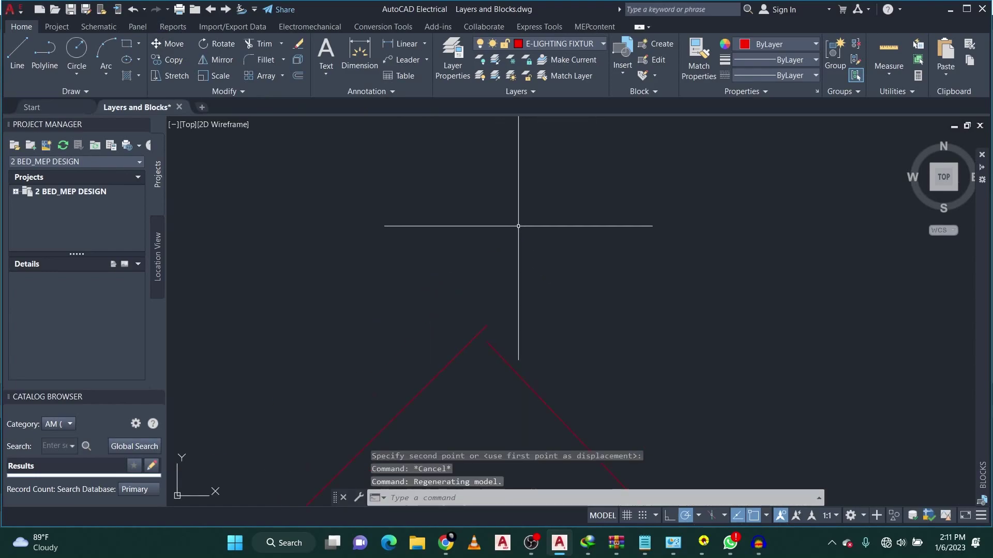
click(489, 344)
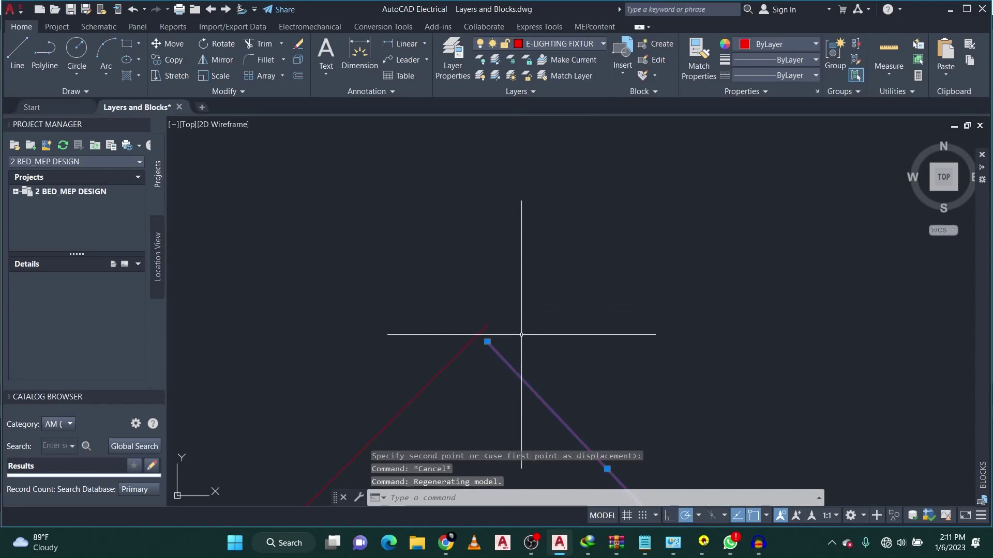
click(178, 46)
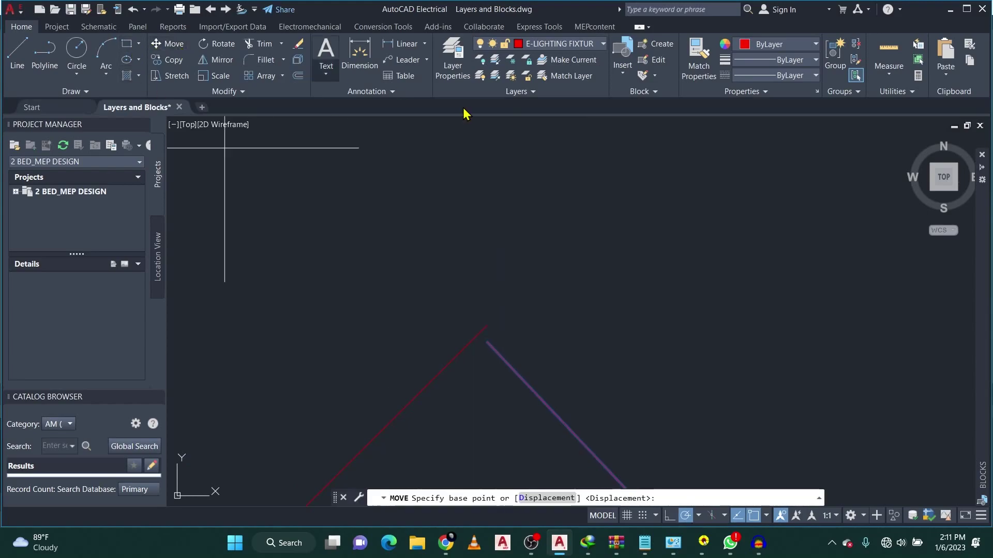
click(487, 342)
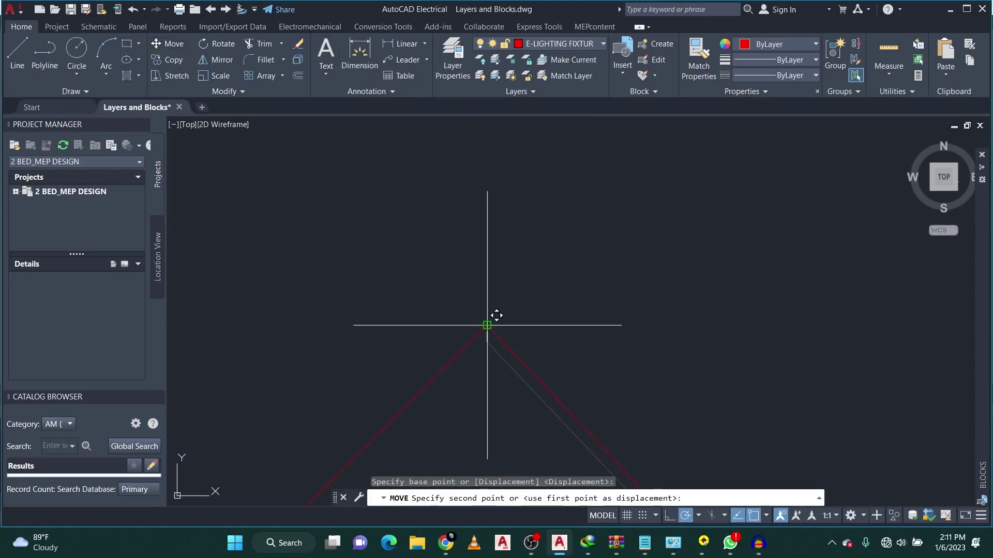
key(Escape)
scroll(568, 192, down, 3)
scroll(665, 233, down, 3)
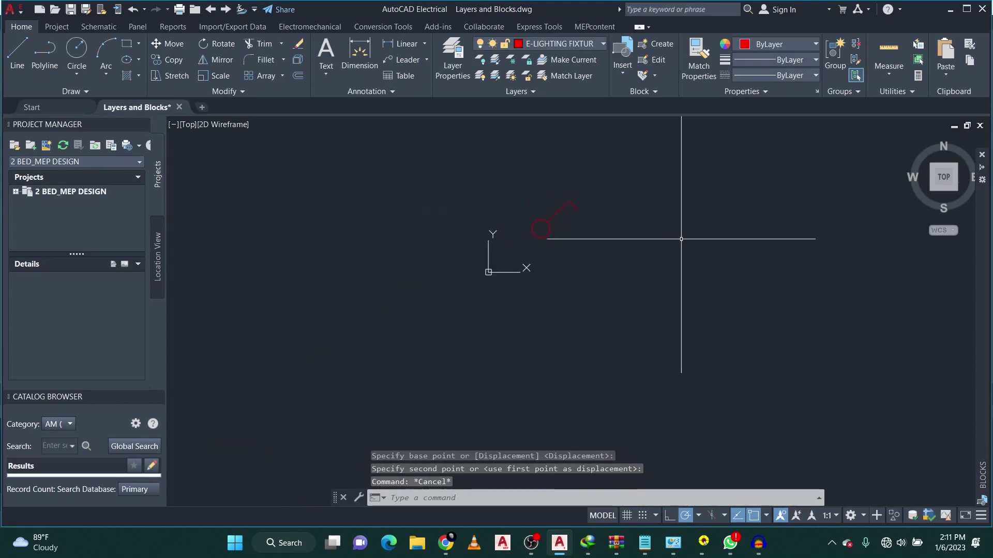
Step: Start a block definition from the circle and both lines, with the name "1 Gang, 1 Way switch"
scroll(537, 271, up, 3)
scroll(486, 278, down, 2)
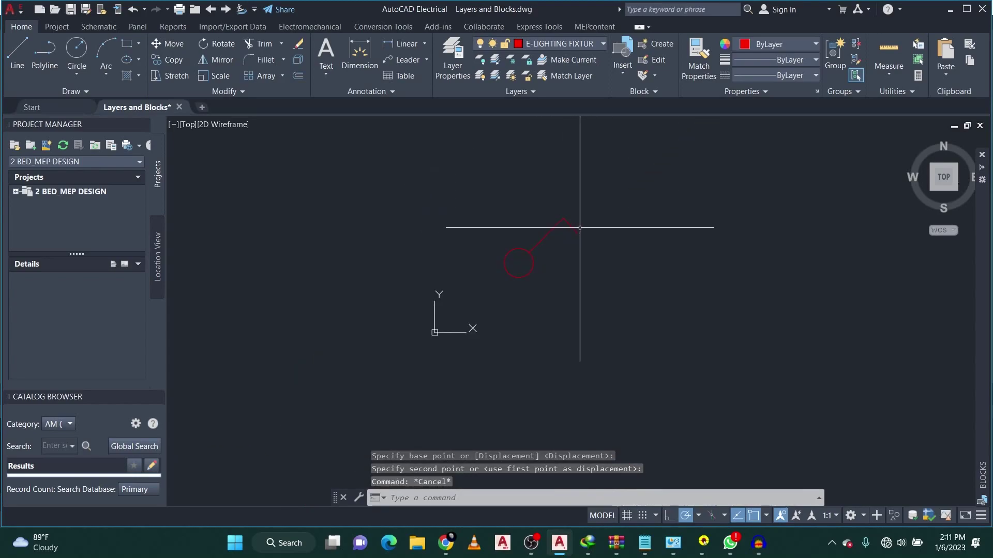
click(606, 194)
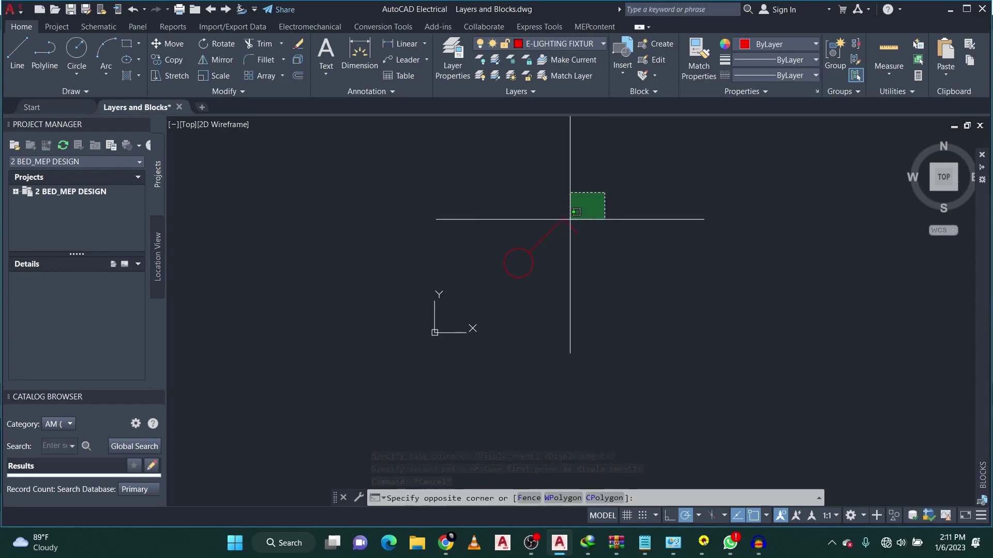
click(479, 294)
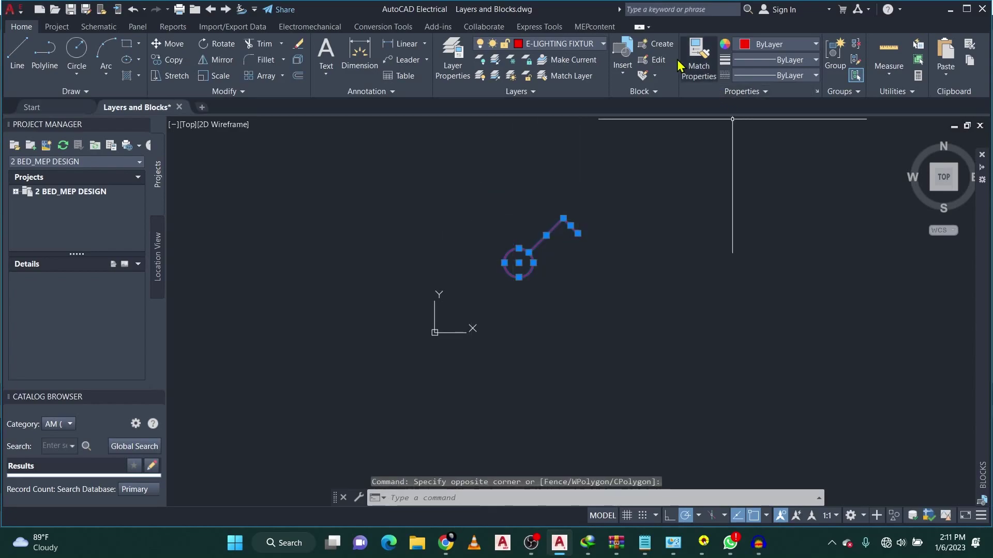
click(660, 49)
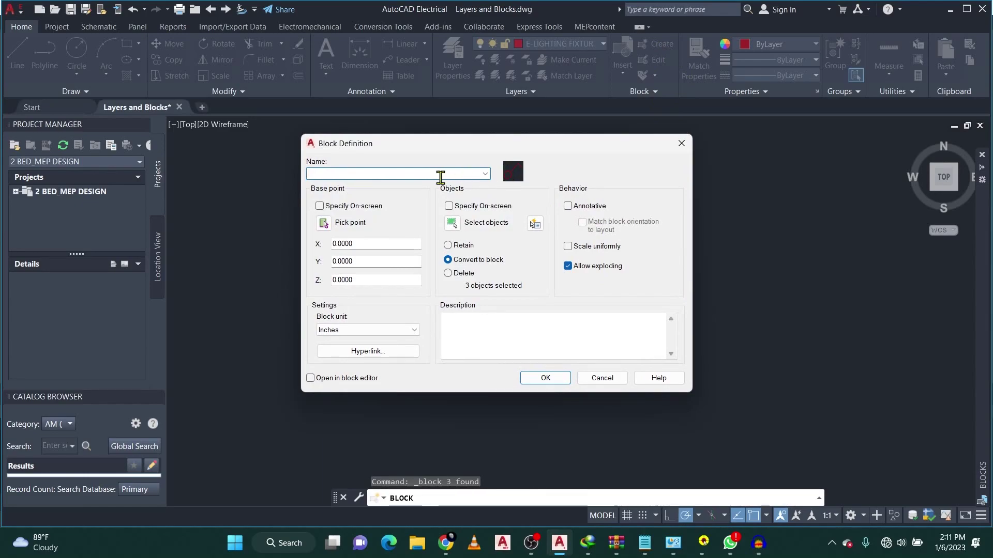
text(1 Gang)
text(, )
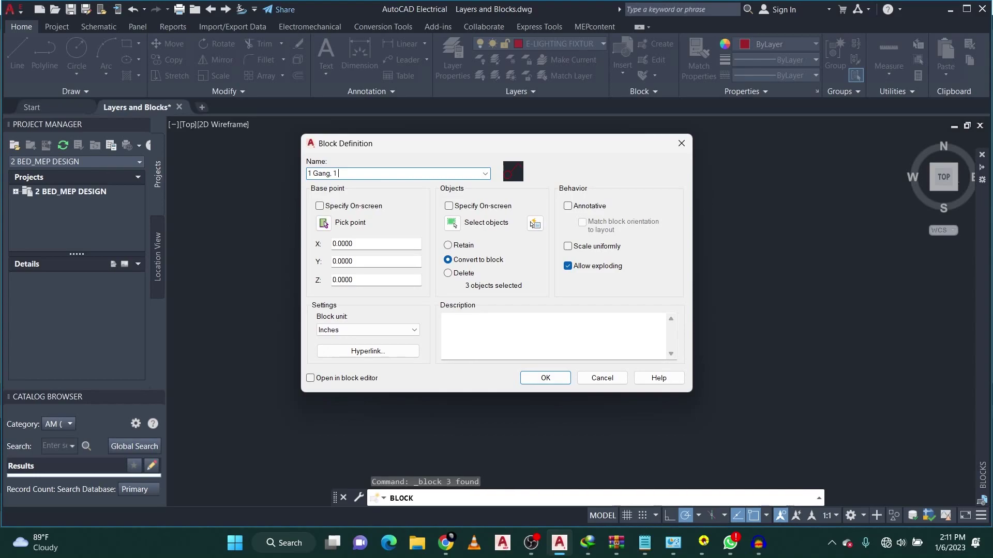
text(1 Way )
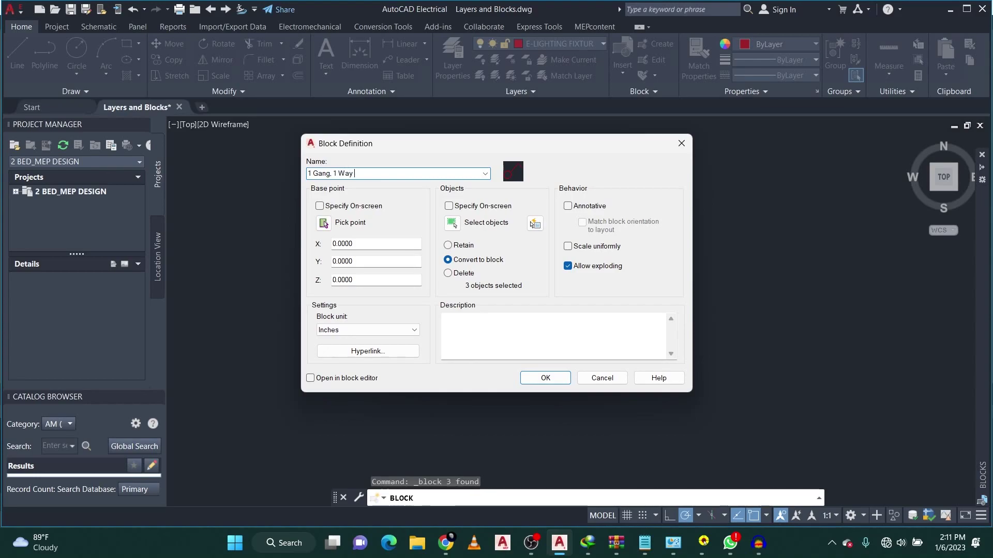
text(switch)
Step: Copy the block name into the description and try to create the block
key(ctrl+a)
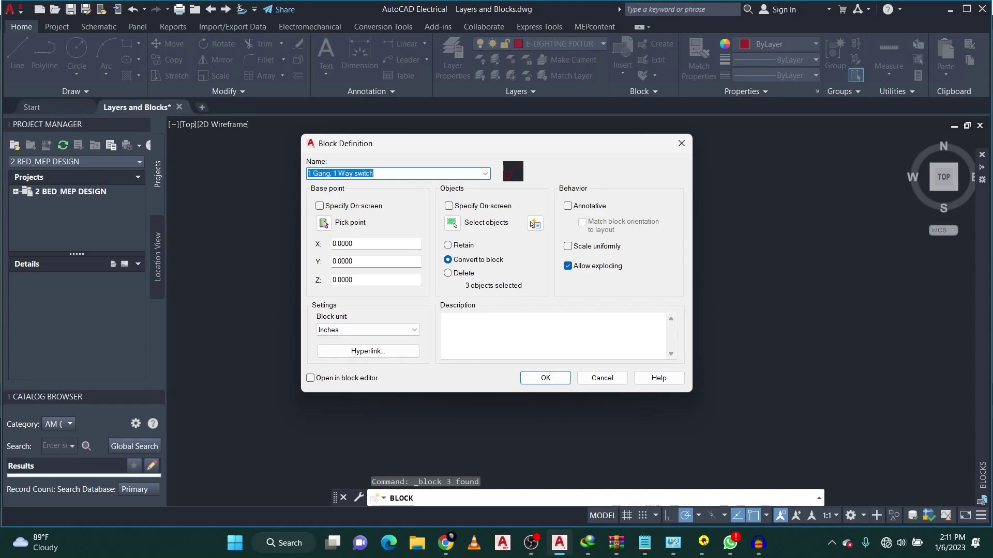
click(496, 323)
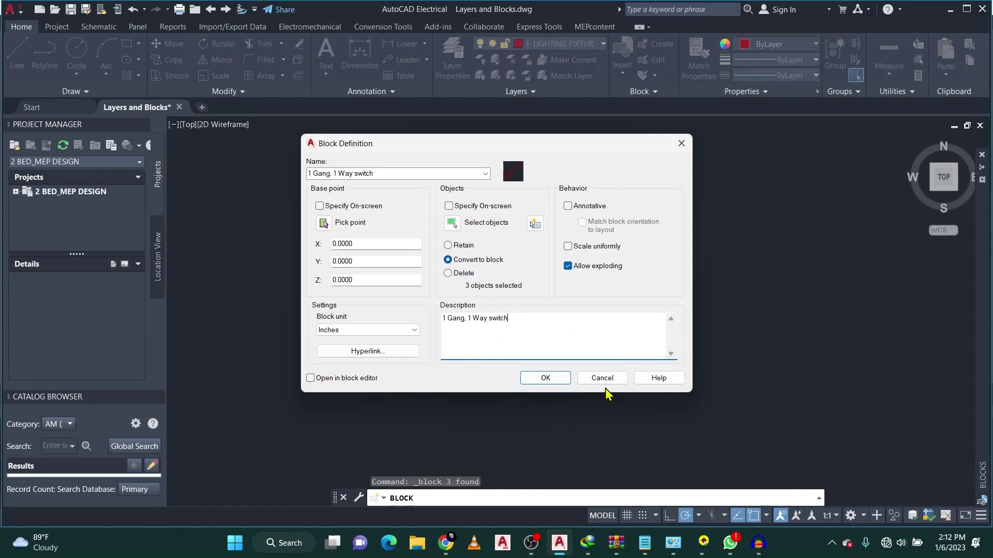
click(558, 385)
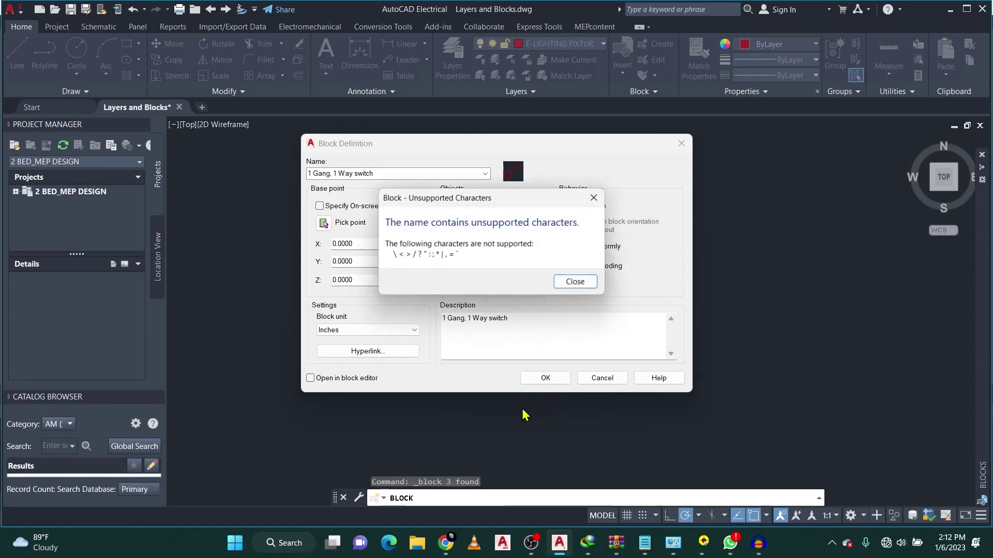
Step: Remove the comma from the block's name and description so both read "1 Gang 1 Way switch", and create the block
click(576, 282)
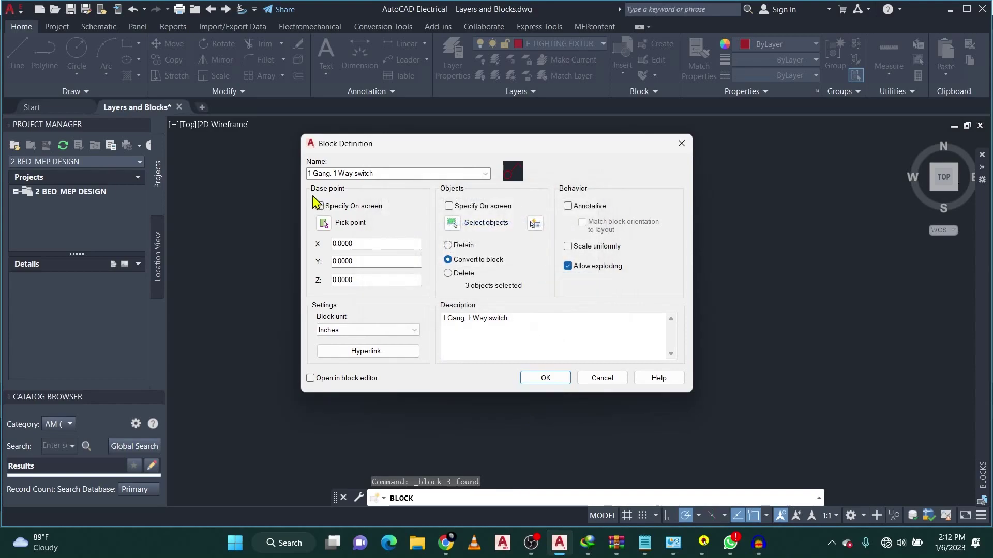
drag(309, 173, 454, 175)
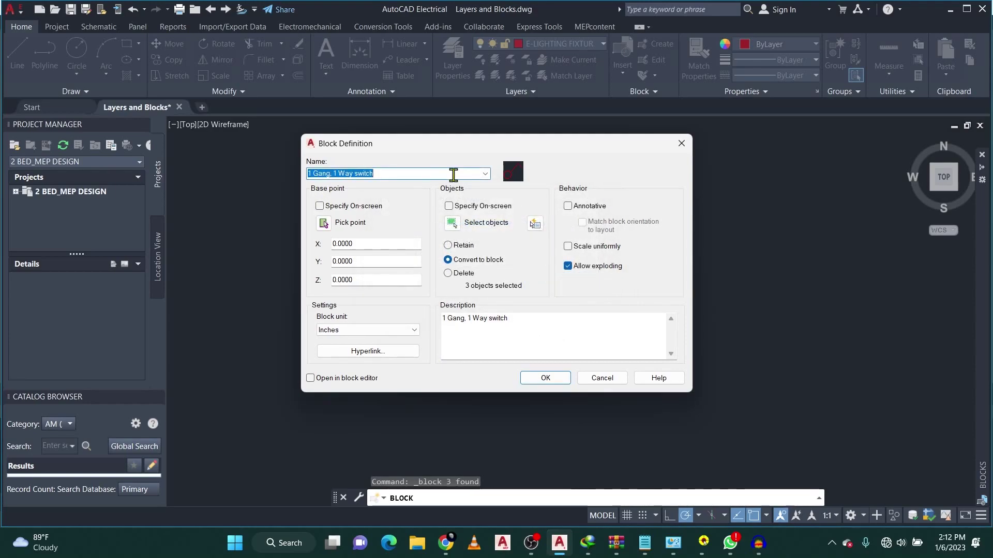
key(Home)
key(Right)
key(Right)
key(Right)
key(Right)
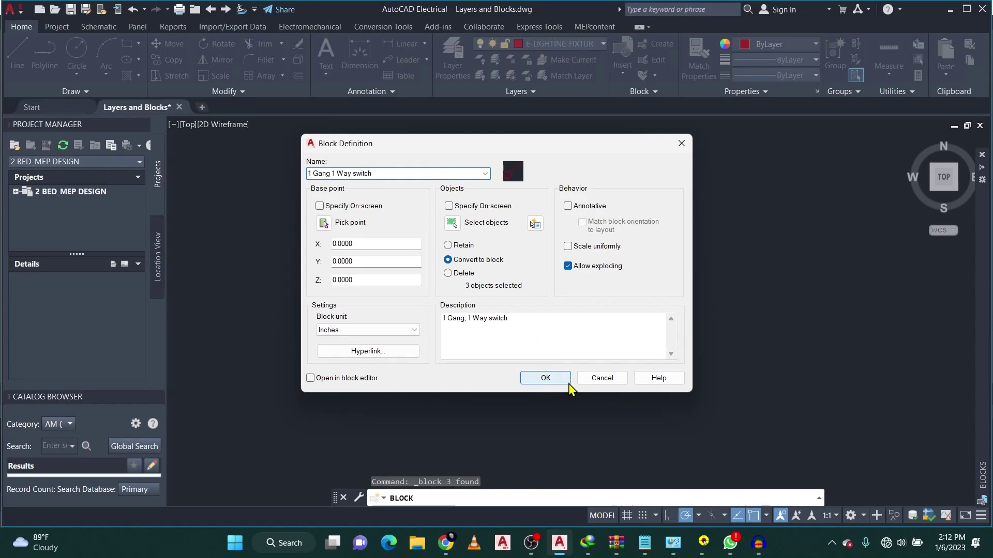
click(467, 317)
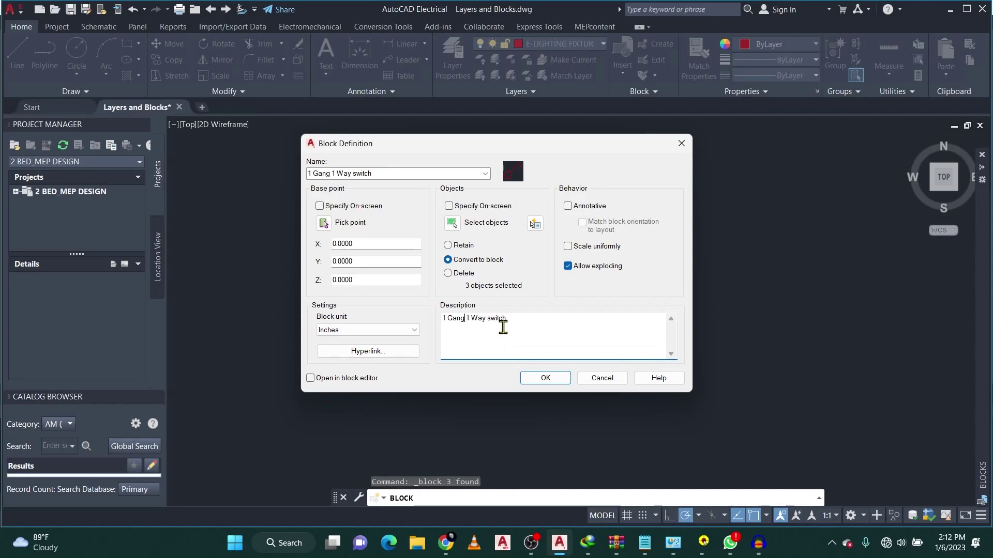
click(542, 382)
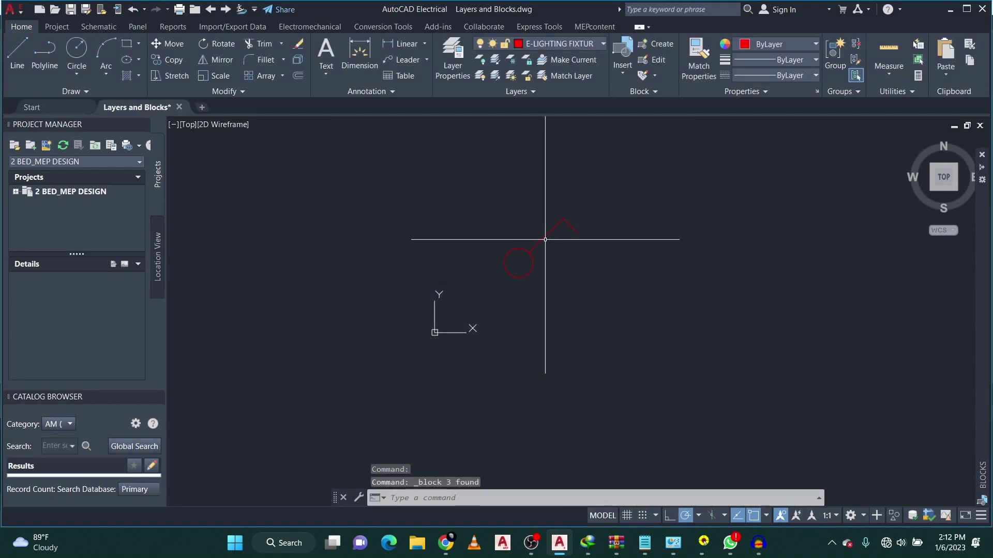
Step: Erase the original switch symbol from the drawing
key(Delete)
scroll(572, 288, down, 5)
click(616, 248)
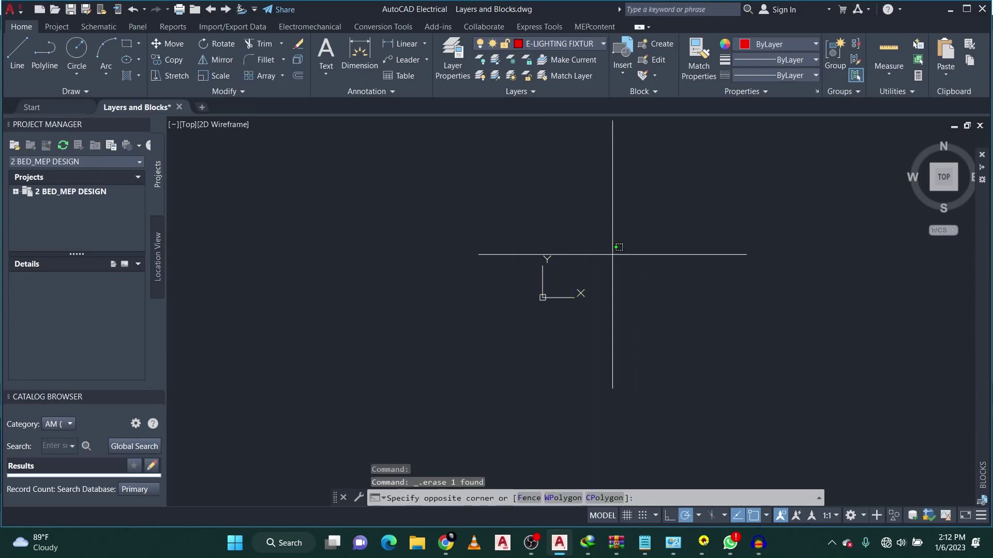
key(Escape)
Step: Insert the 1 Gang 1 Way switch block from the recent blocks at the origin
text(ins)
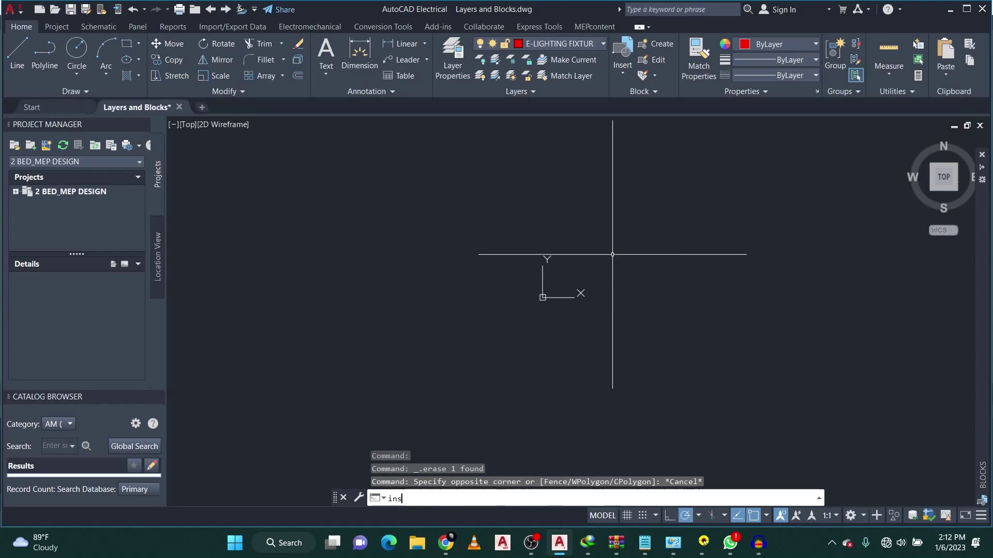
text(ert)
key(Return)
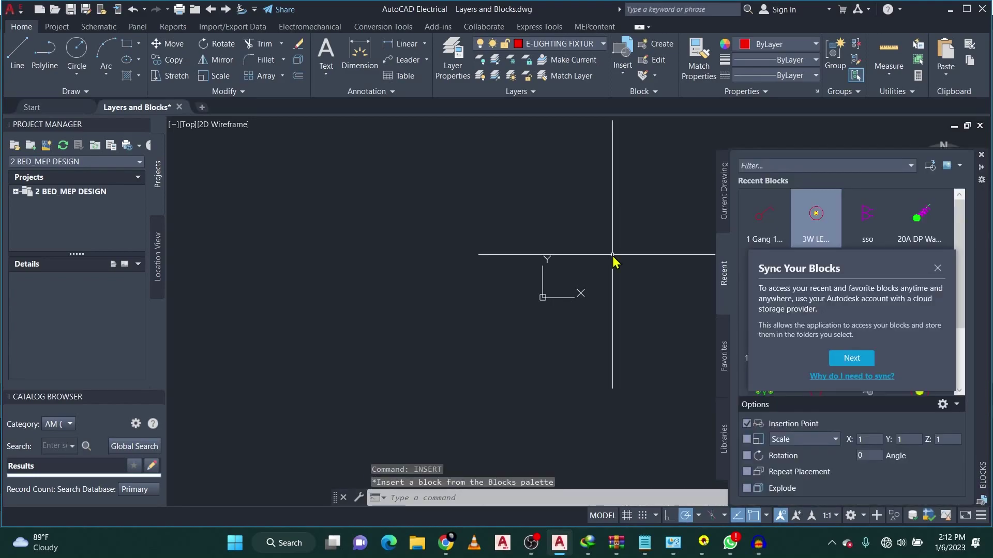
click(767, 226)
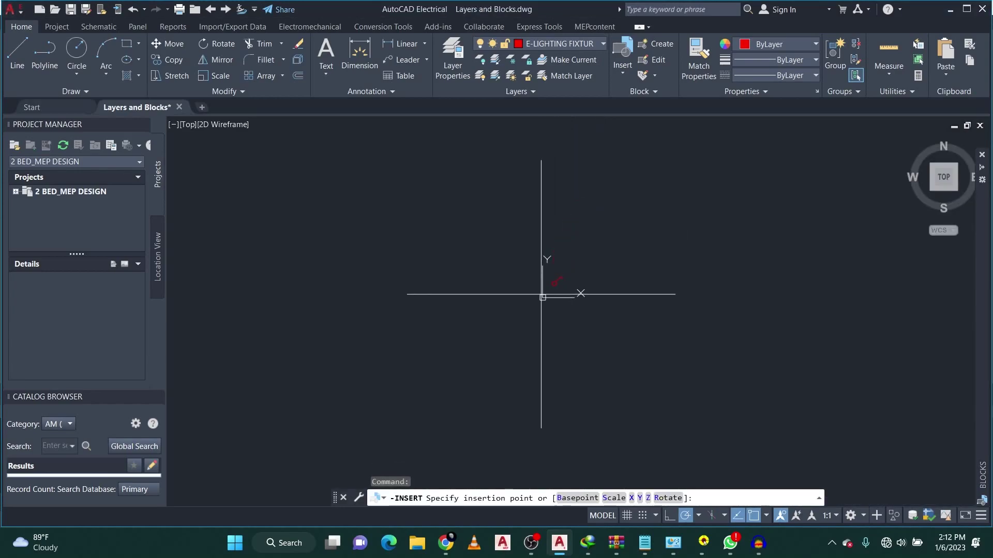
click(458, 340)
scroll(578, 226, down, 1)
key(Escape)
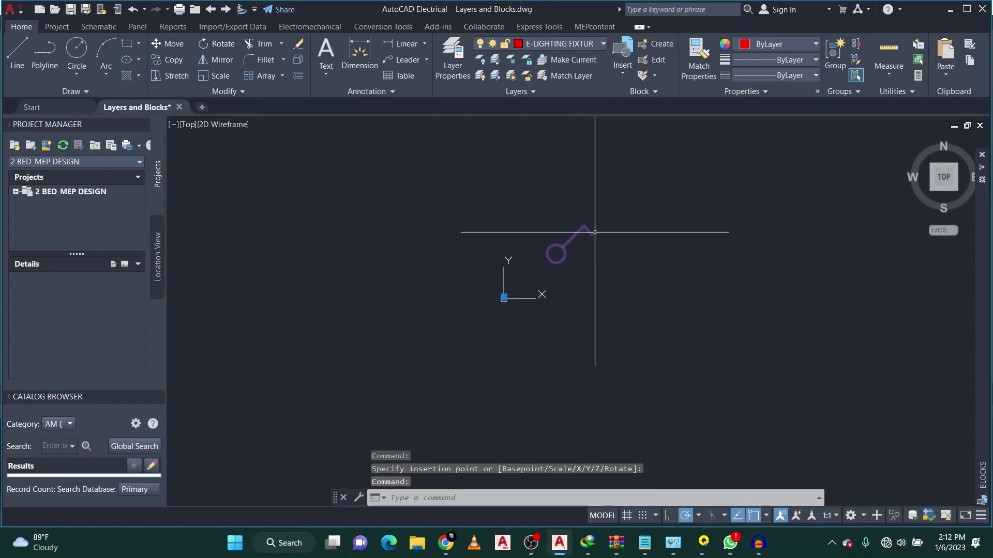
Step: Deselect and erase the inserted 1 Gang 1 Way switch block from the drawing
key(Escape)
key(Escape)
key(Escape)
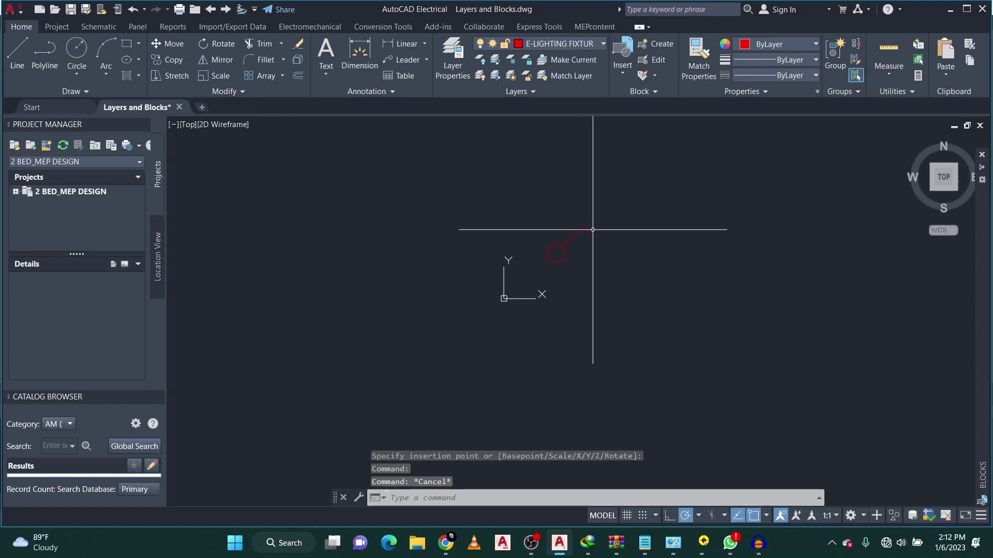
mouse_move(572, 235)
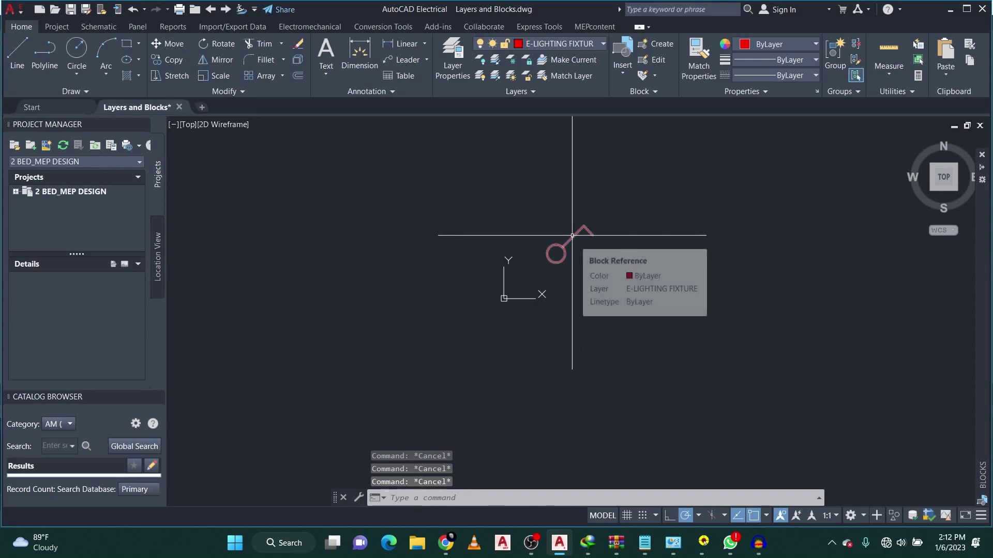
middle_drag(572, 235, 505, 284)
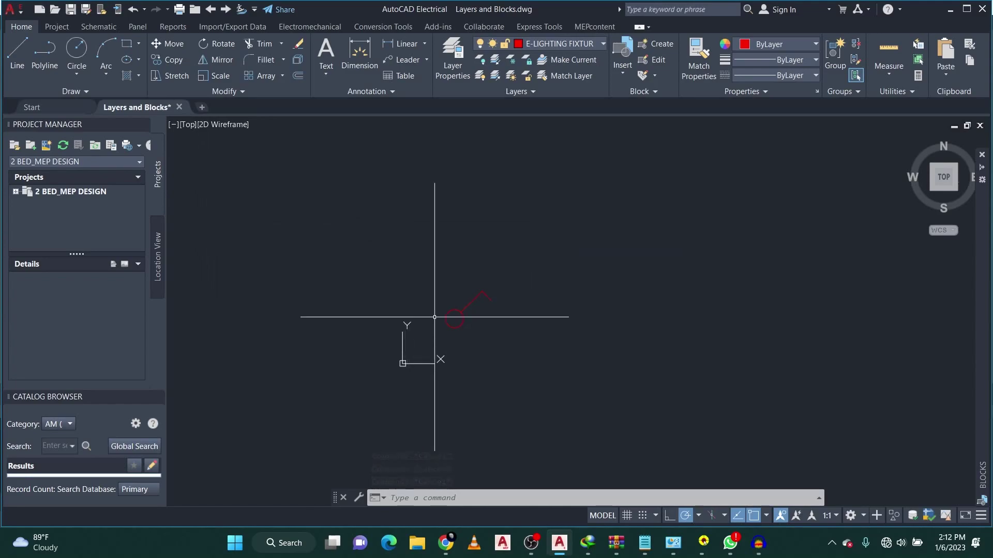
click(464, 305)
key(Delete)
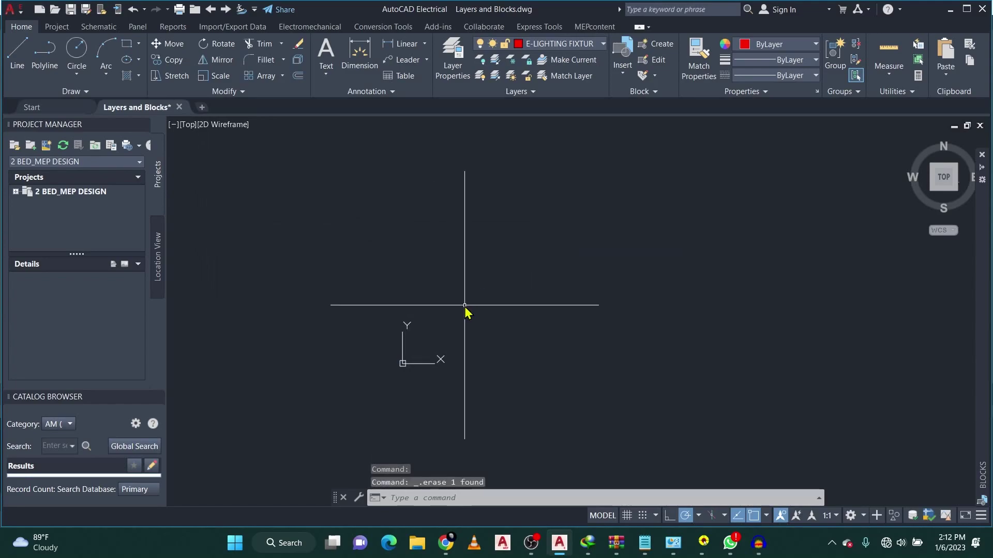
Step: Draw a rectangle up and to the right of the origin as a simple room outline
click(125, 45)
click(442, 172)
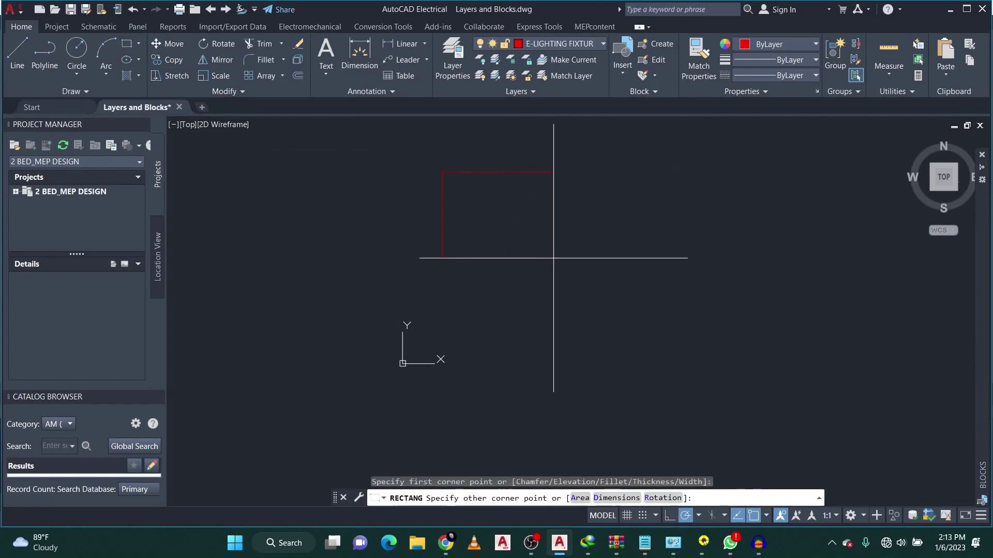
click(635, 300)
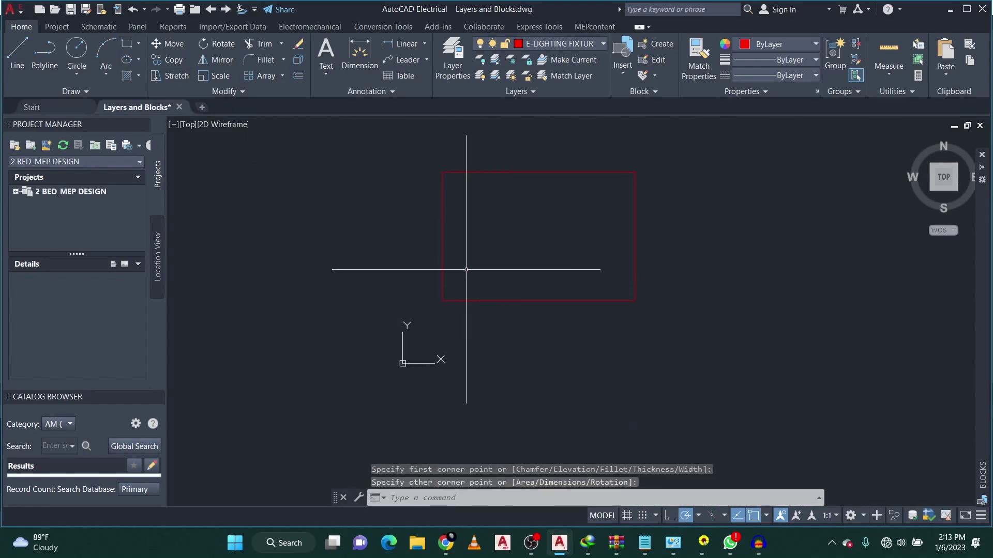
click(554, 300)
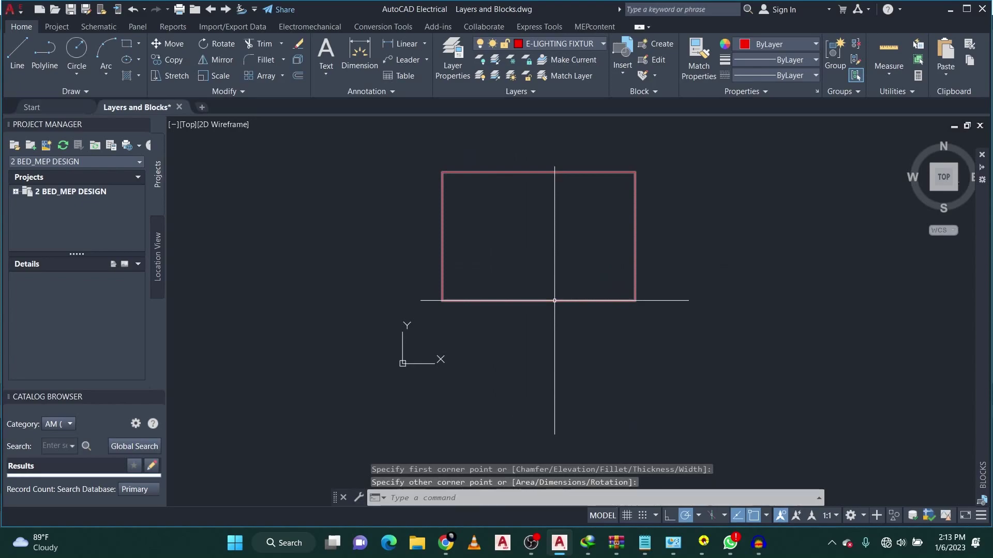
key(Escape)
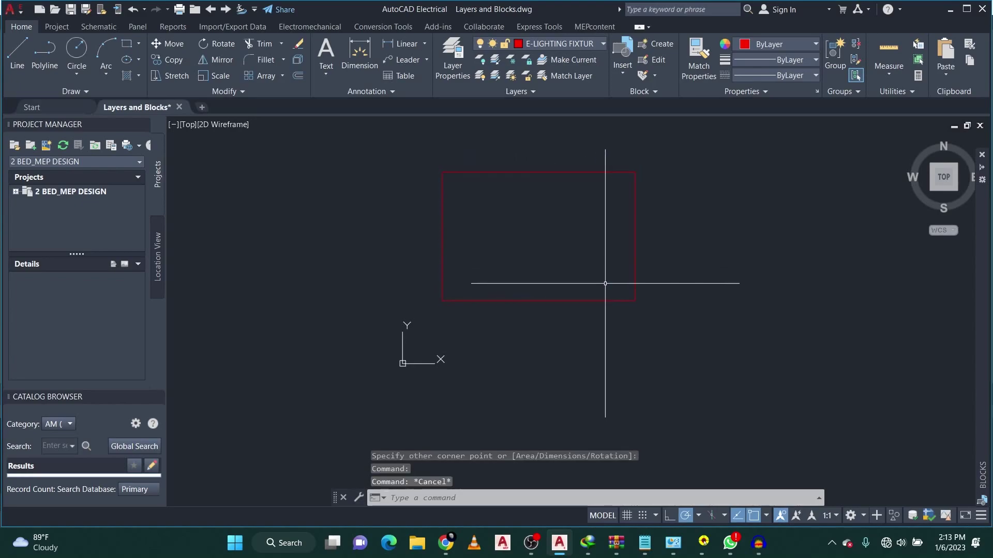
Step: Insert the 3W LED spotlight block from the recent blocks just below the rectangle
scroll(573, 299, down, 2)
scroll(568, 308, up, 2)
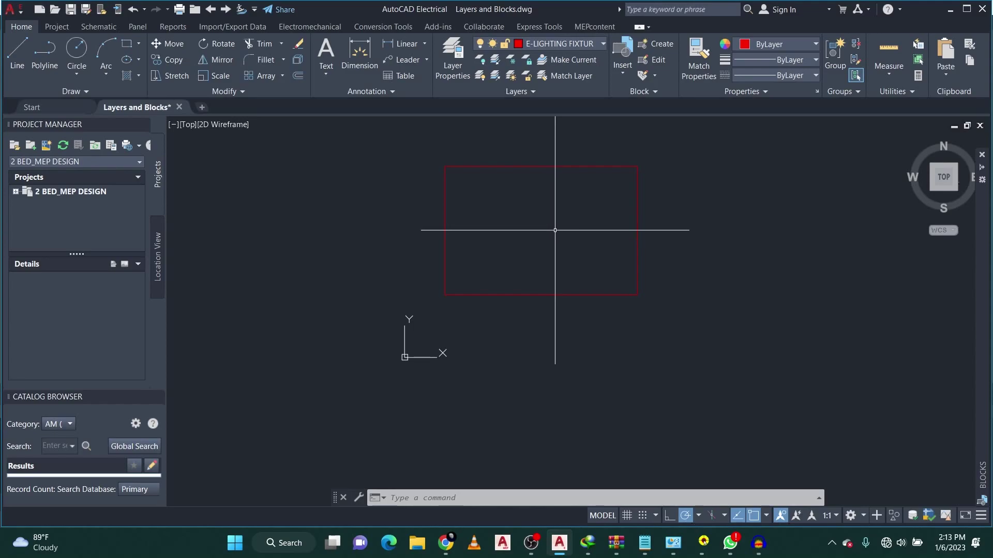
text(INSER)
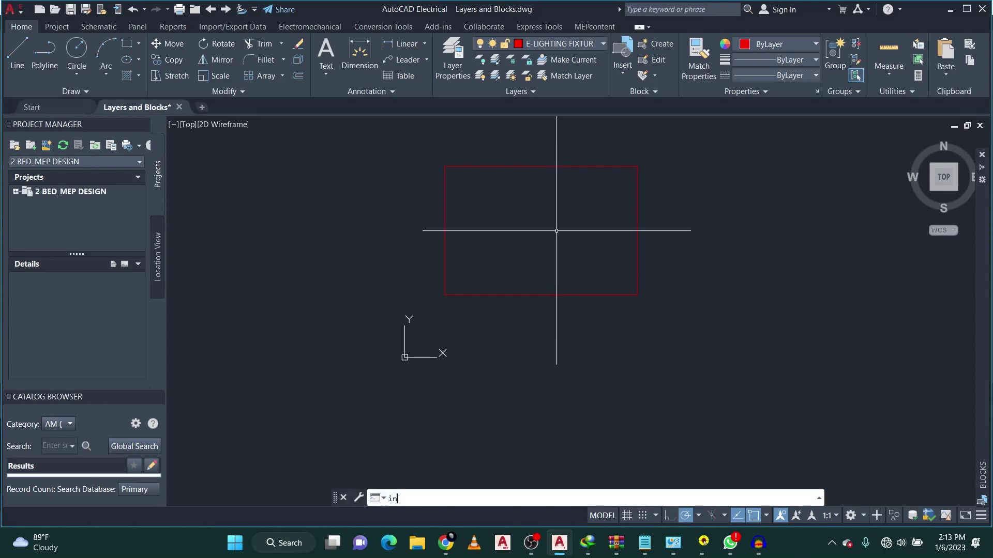
key(Return)
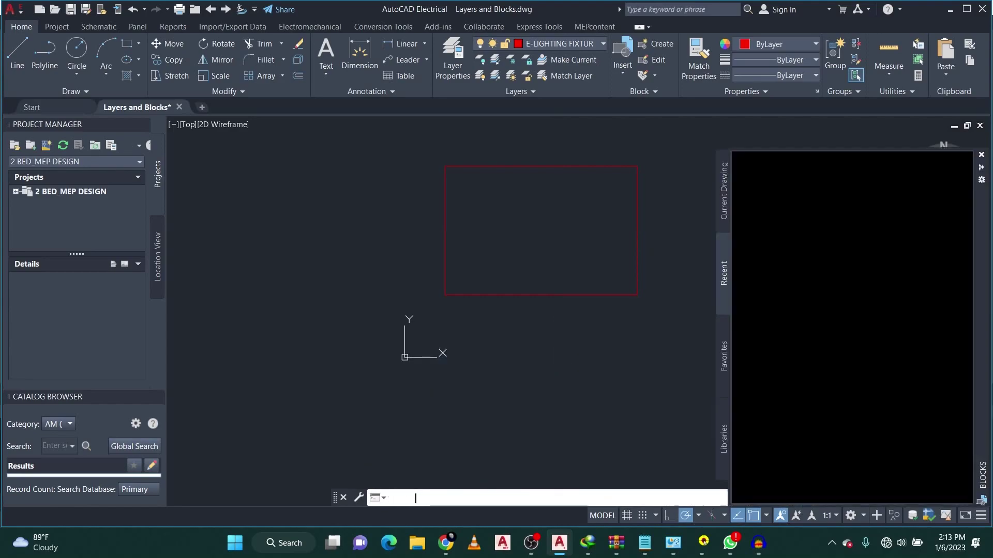
click(816, 209)
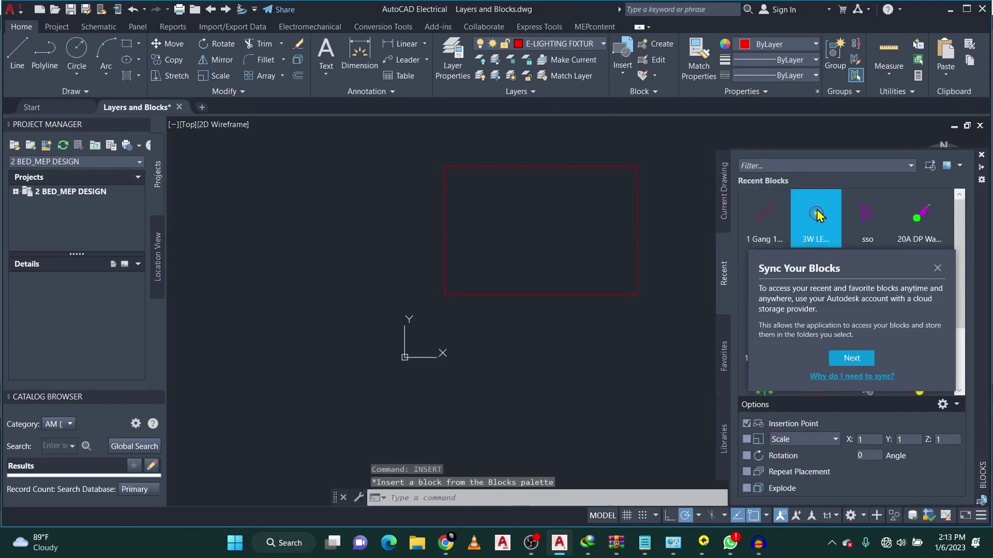
scroll(540, 249, down, 2)
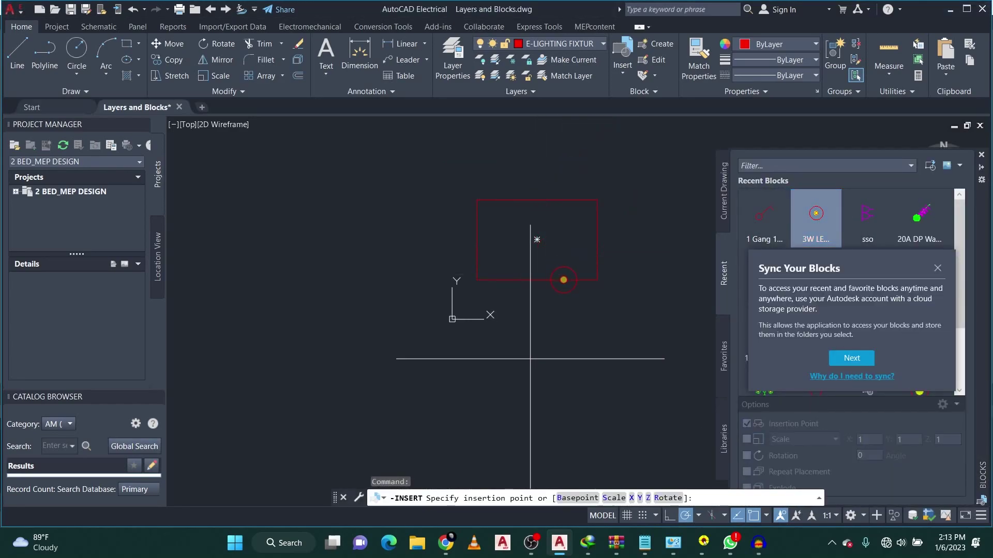
key(Escape)
Step: Move the spotlight block by its centre to the geometric centre of the rectangle
click(582, 319)
click(543, 424)
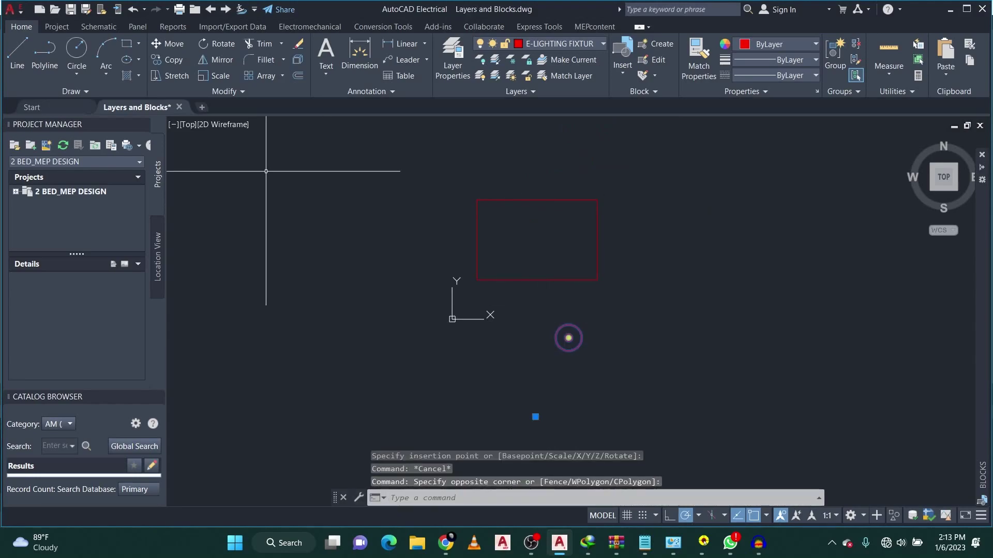
click(174, 45)
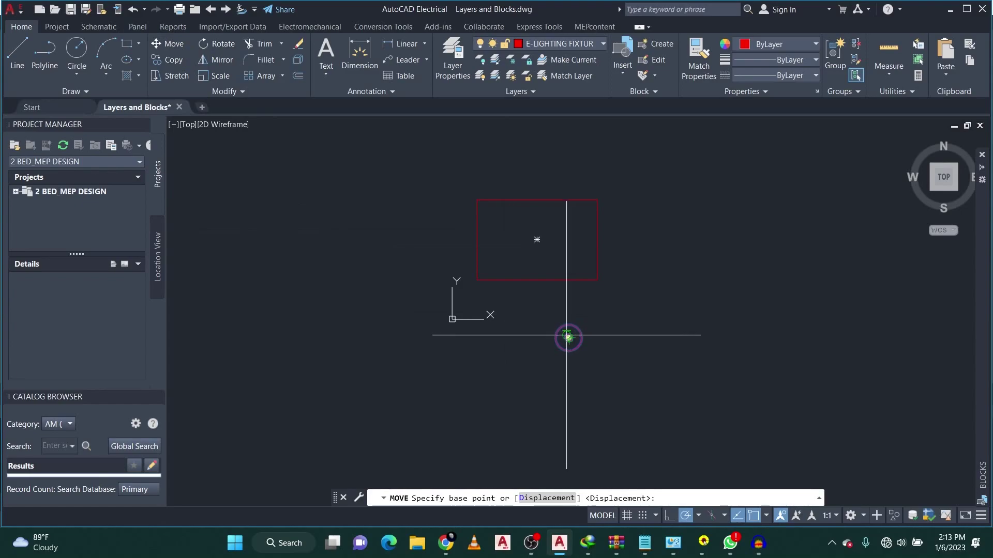
scroll(568, 340, up, 4)
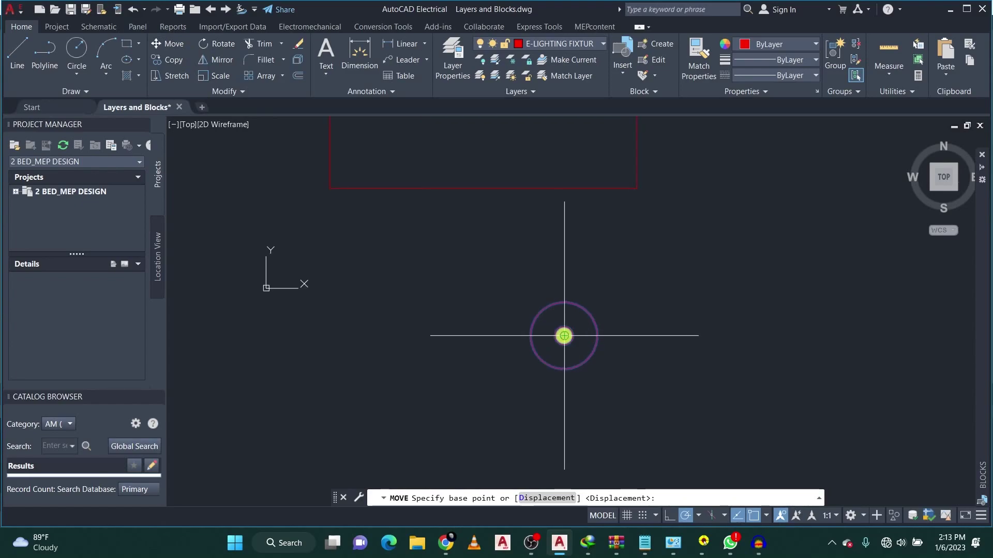
click(564, 336)
scroll(613, 335, down, 5)
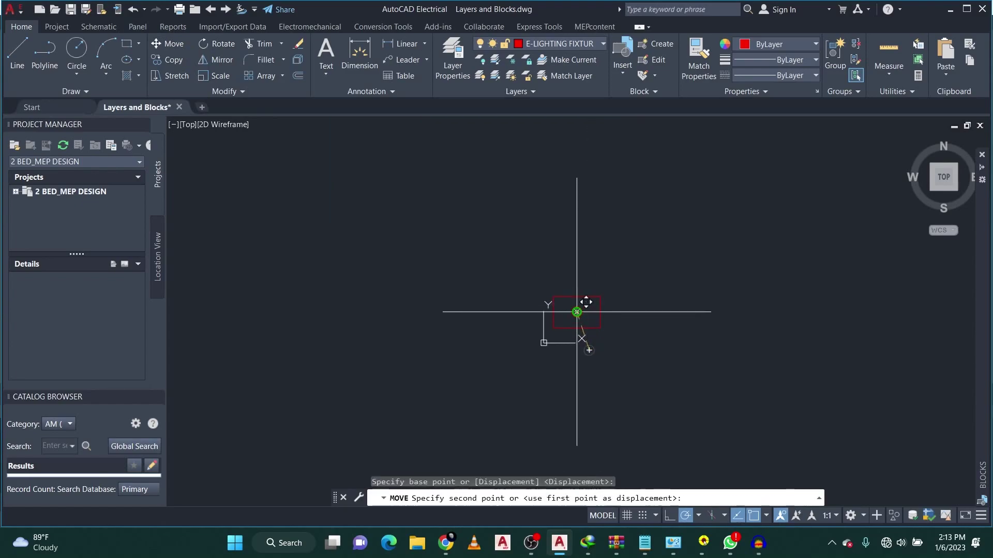
key(Escape)
scroll(569, 325, up, 4)
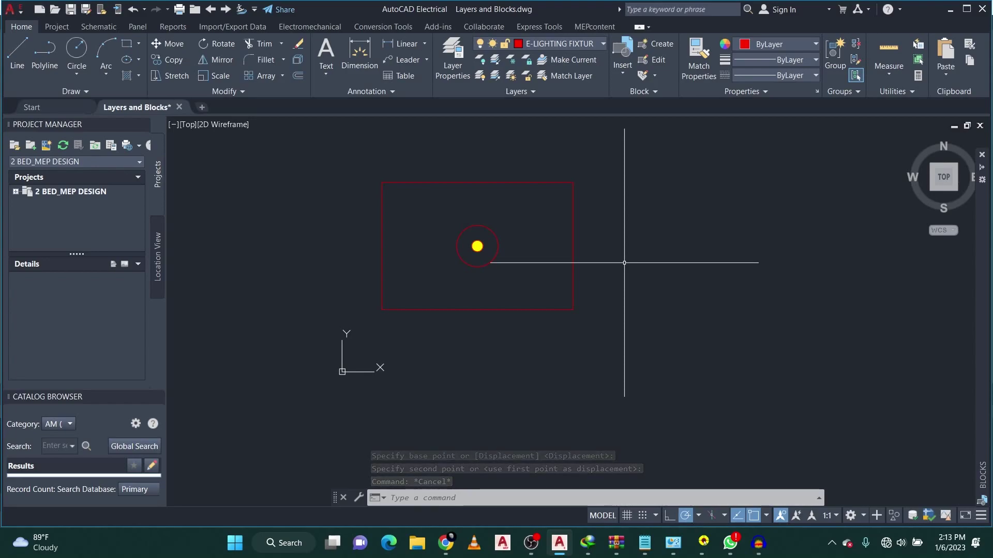
Step: Insert the 1 Gang 1 Way switch block from the recent blocks below the rectangle
text(INsert)
key(Return)
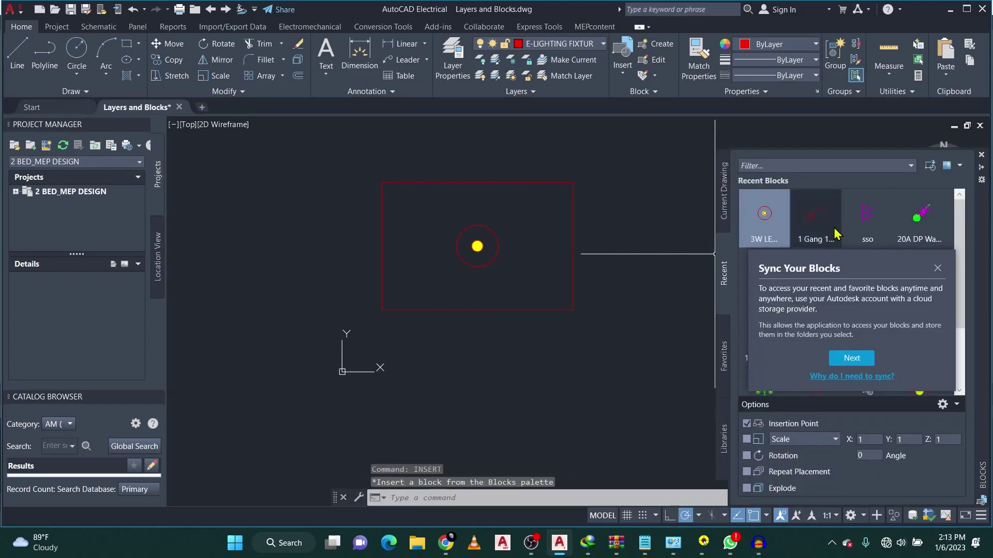
click(815, 217)
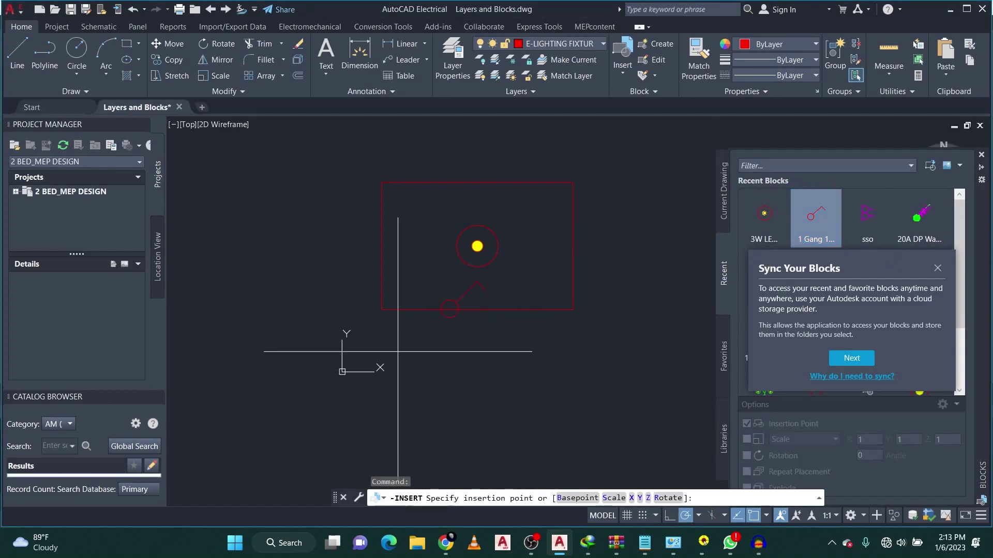
key(Escape)
Step: Move the switch block by its circle centre to just inside the rectangle's left edge, below mid-height
click(528, 344)
click(505, 368)
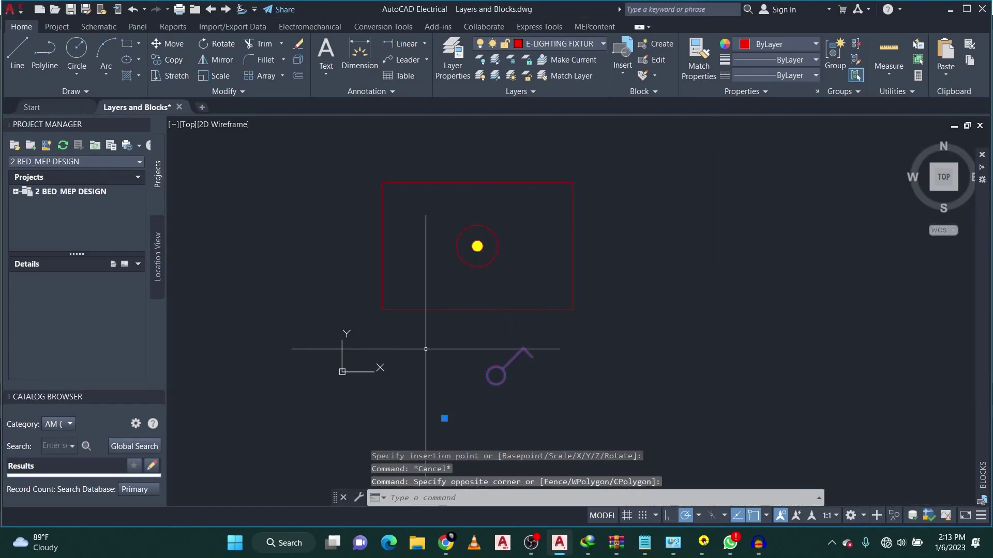
click(174, 44)
click(495, 375)
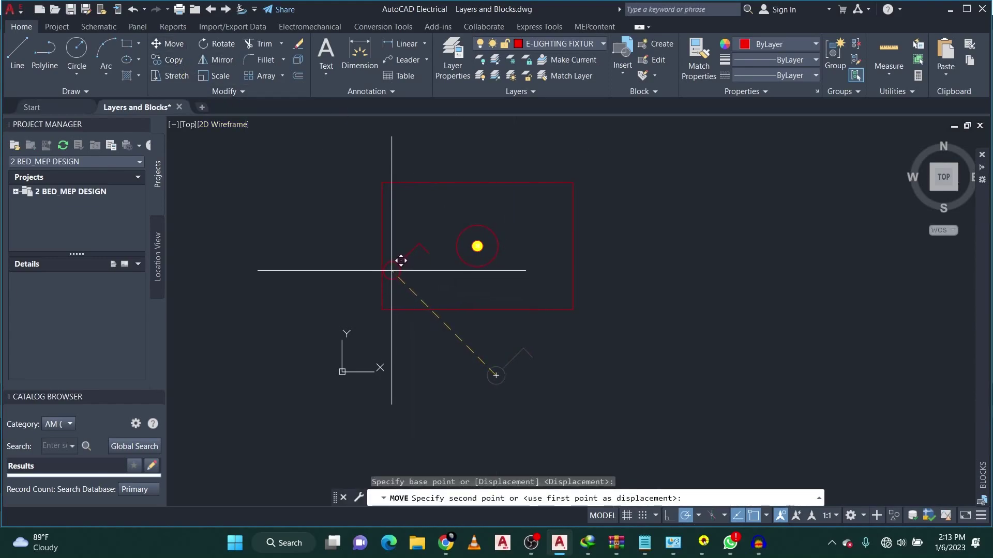
key(Escape)
scroll(558, 270, down, 5)
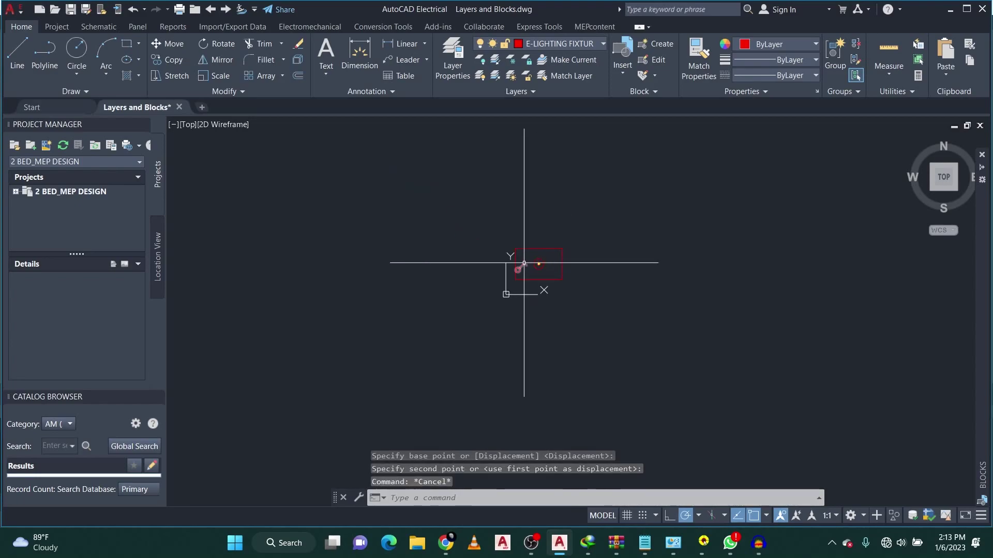
scroll(441, 309, down, 2)
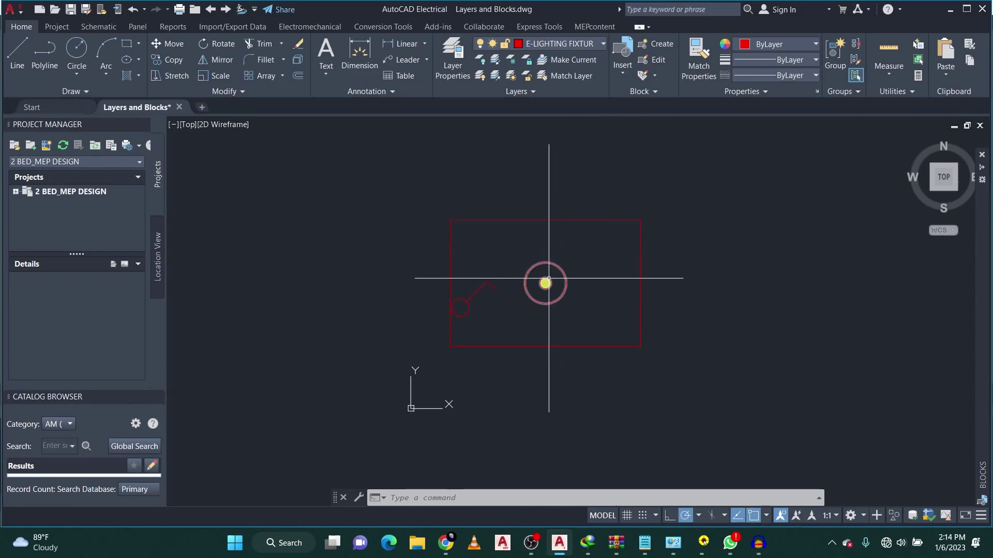
Step: Make E-LIGHTING WIRE the current layer and draw a three-point arc from the switch symbol's tip to the spotlight's centre
click(558, 45)
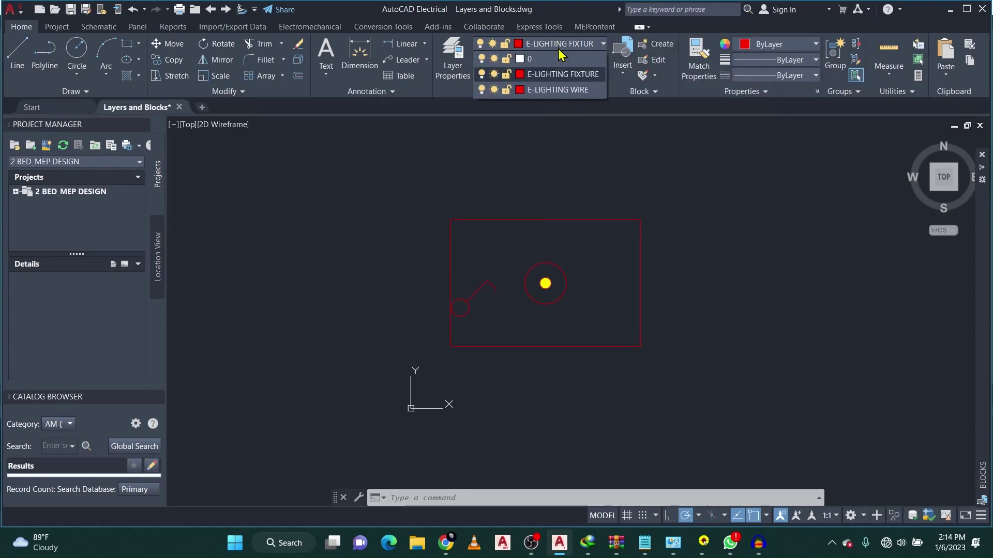
click(561, 90)
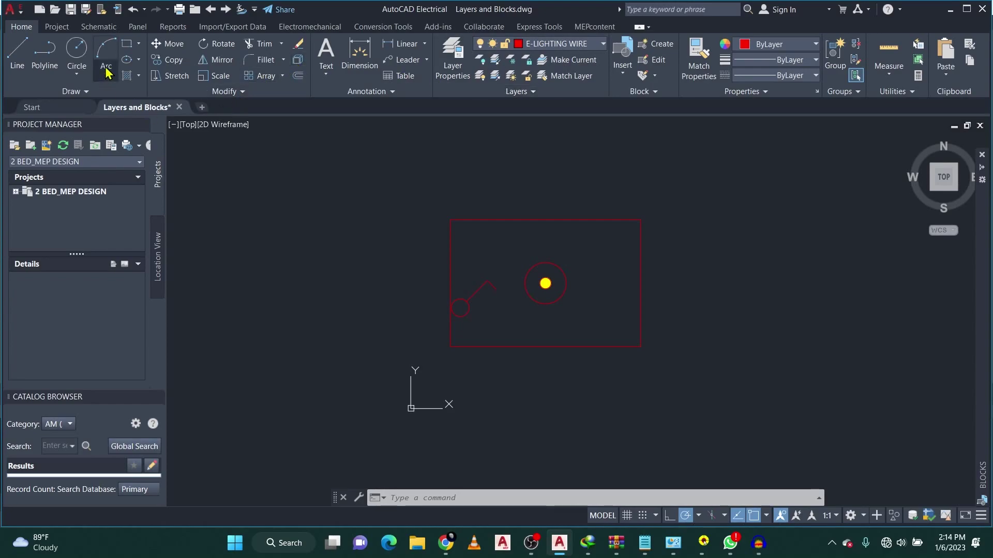
click(108, 49)
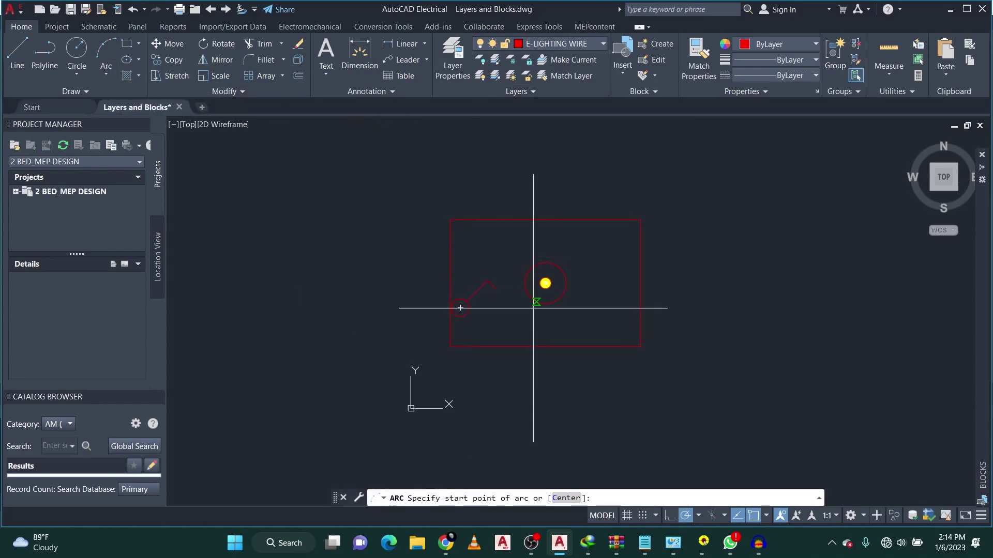
scroll(535, 300, up, 4)
click(411, 256)
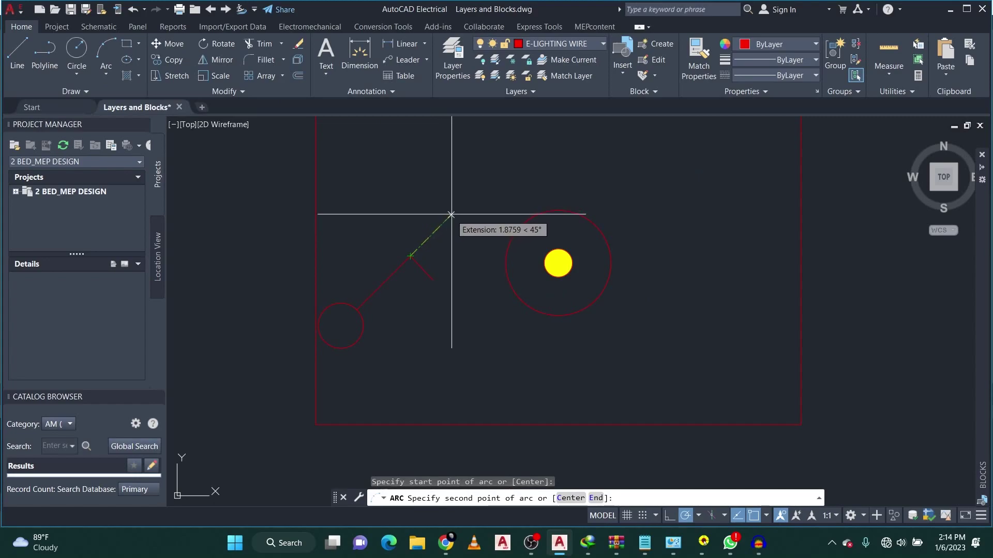
click(453, 216)
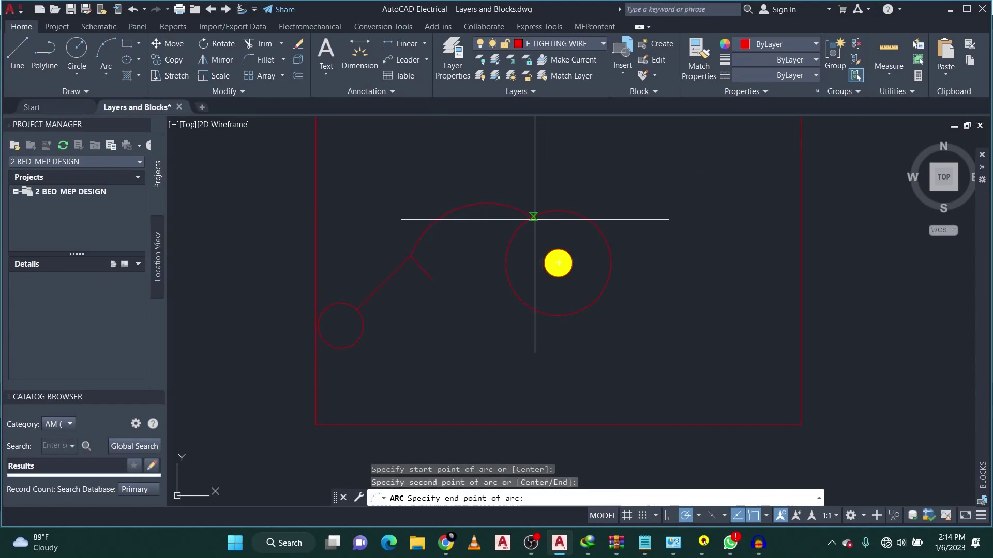
click(558, 263)
scroll(613, 217, down, 4)
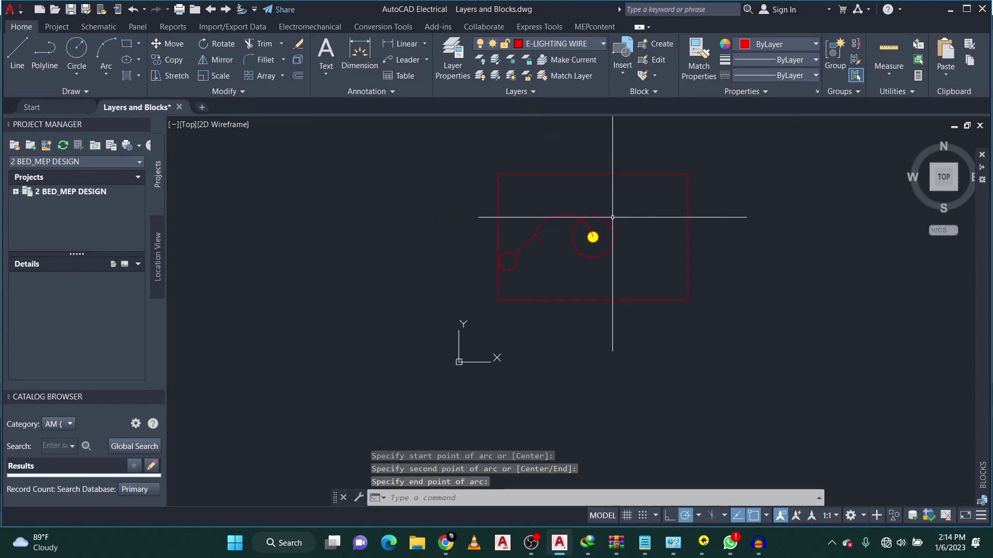
Step: Reshape the wire arc so it starts partway along the switch's stem and curves downward below the symbols
scroll(535, 226, up, 4)
click(546, 227)
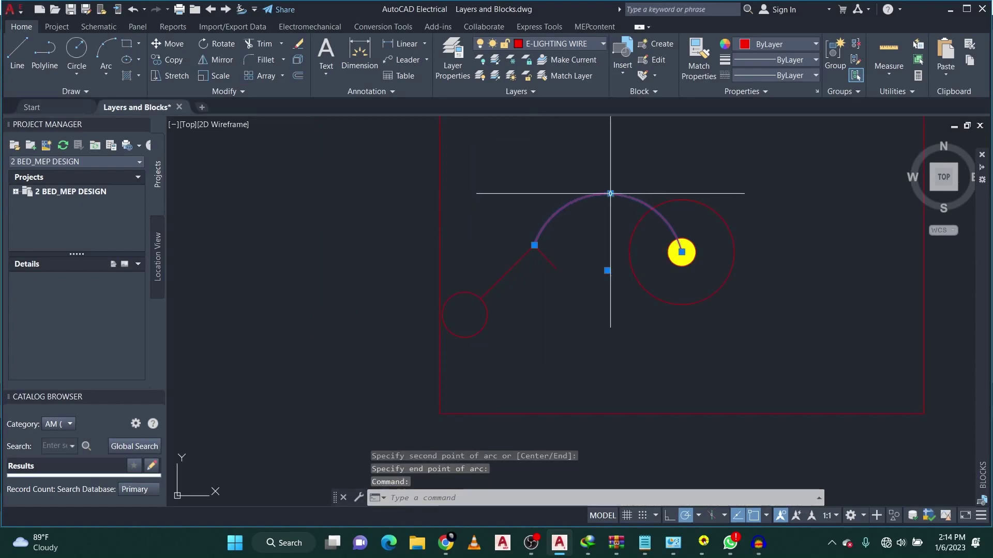
click(534, 245)
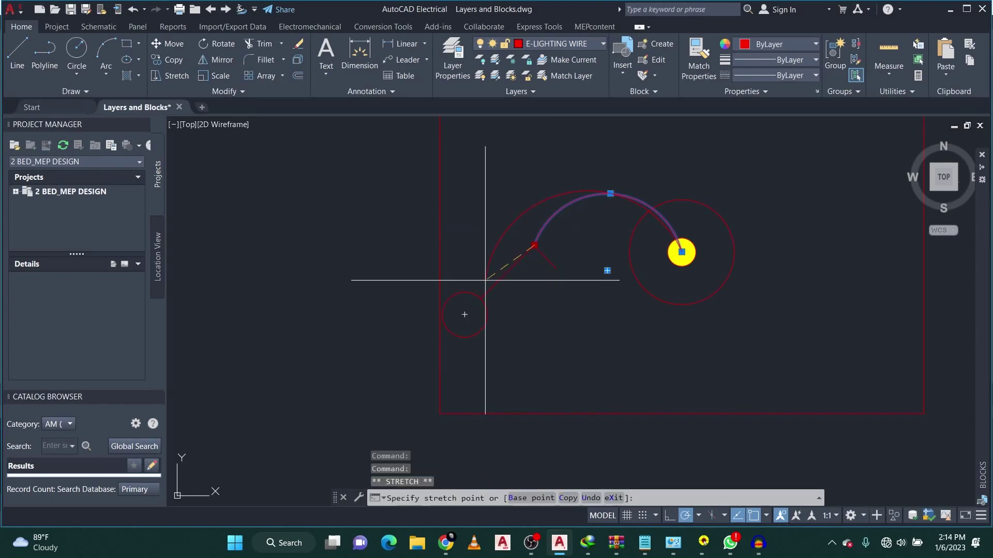
click(507, 272)
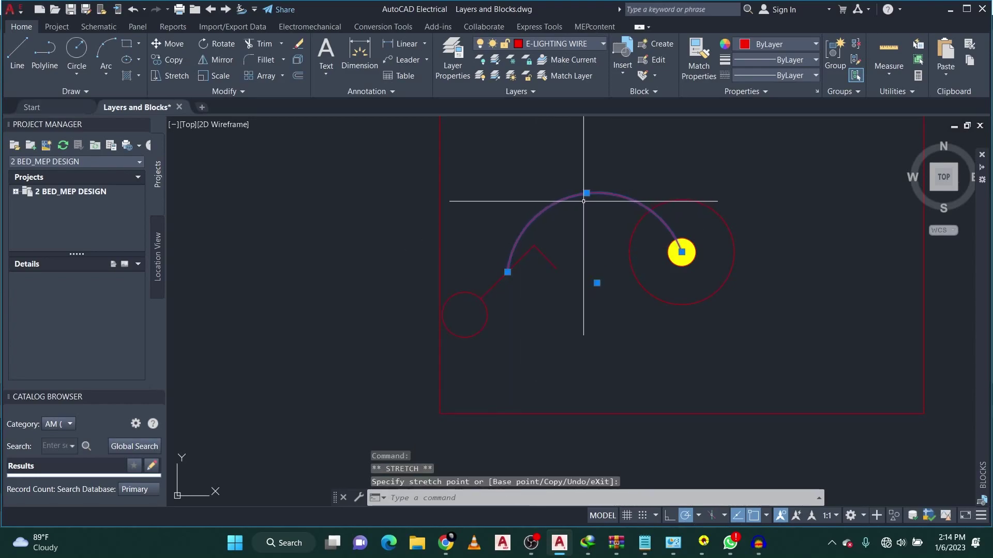
click(590, 305)
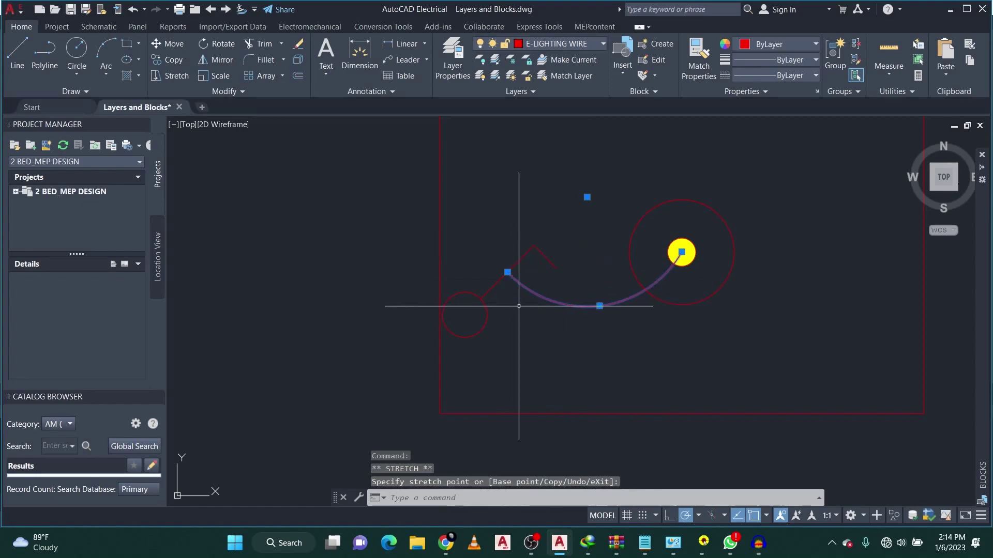
key(Escape)
scroll(393, 187, down, 3)
scroll(455, 207, up, 3)
scroll(666, 294, down, 4)
scroll(455, 320, down, 2)
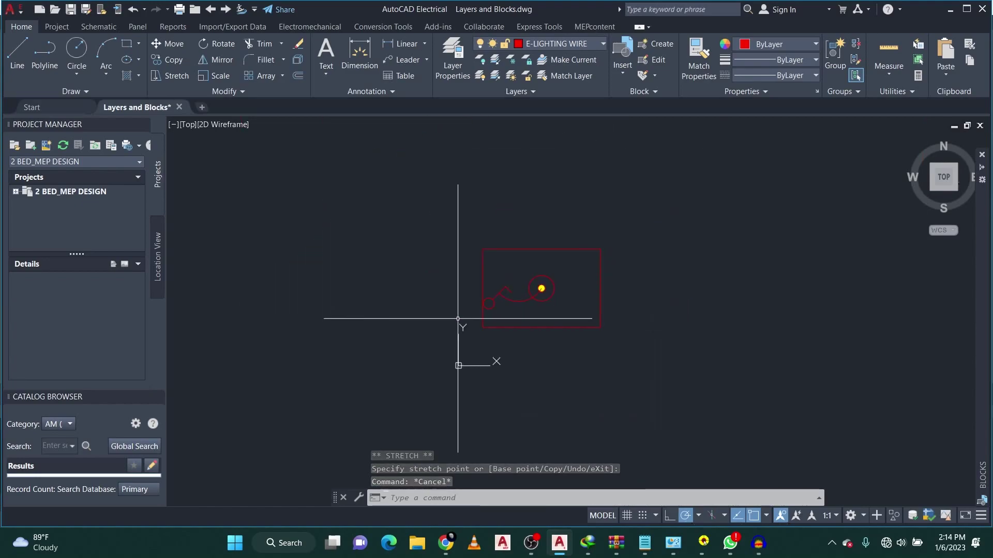
scroll(535, 298, up, 2)
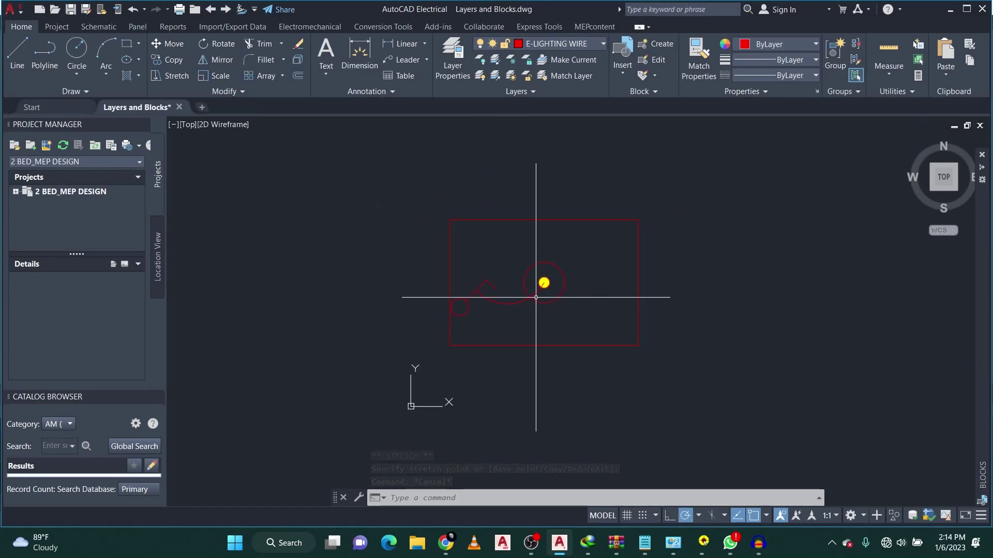
scroll(409, 206, down, 3)
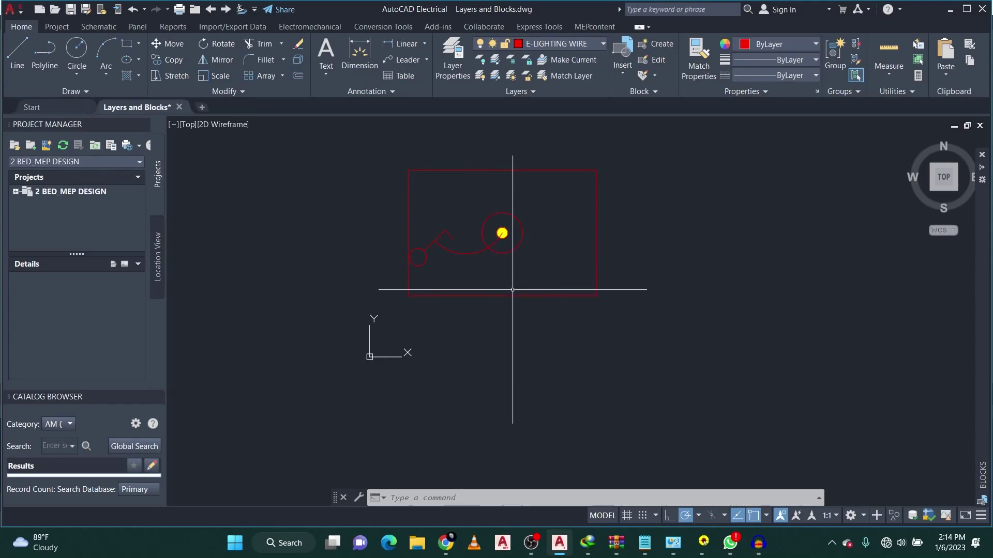
Step: Select the room outline, the switch, the spotlight and the wire arc together with a window
scroll(512, 290, down, 2)
scroll(465, 222, up, 2)
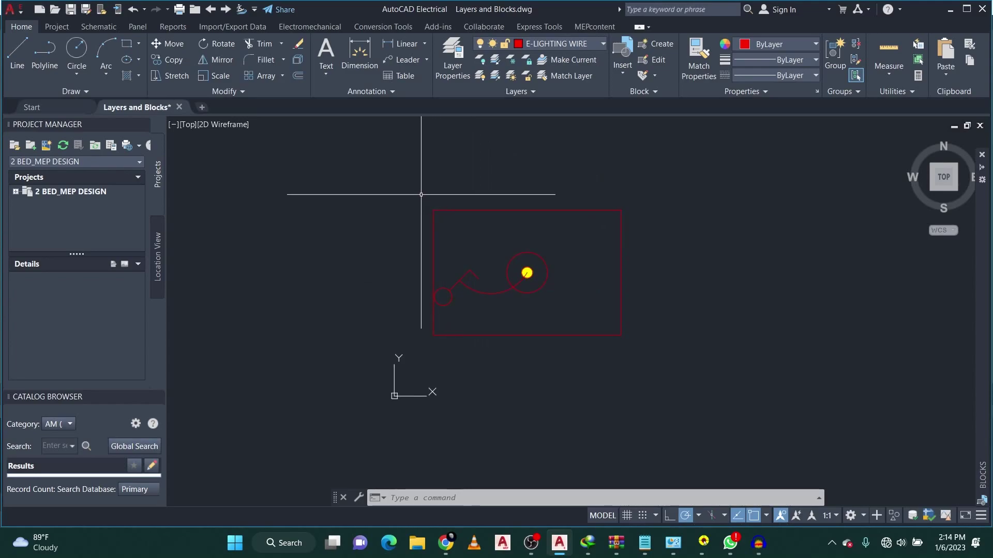
click(421, 195)
click(819, 490)
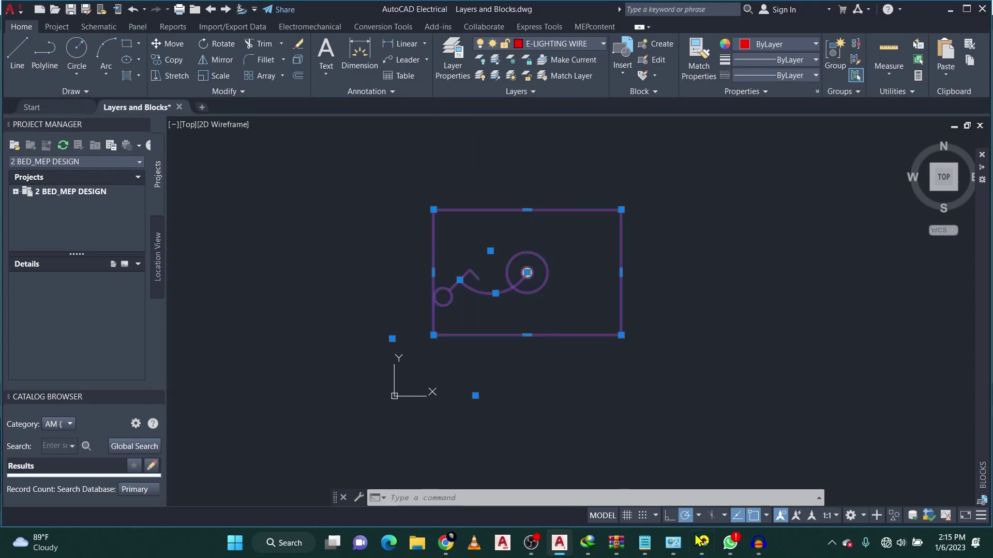